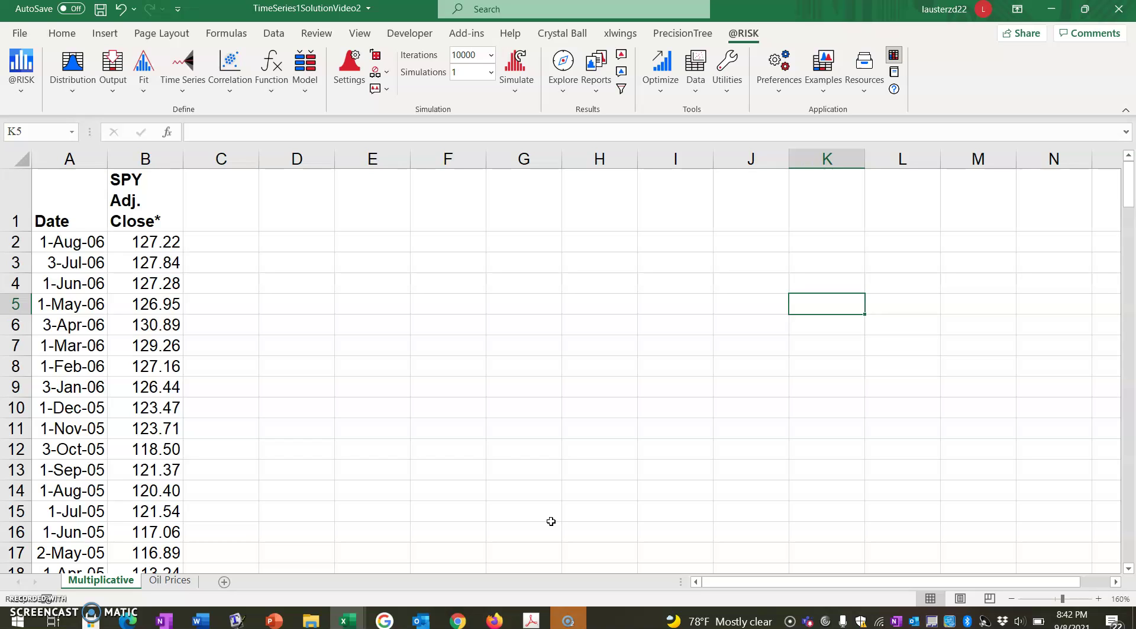
Enter the header "Multiplicative Return" in C1 and autofit column C to its text
{"action": "left_click", "coordinate": [236, 217]}
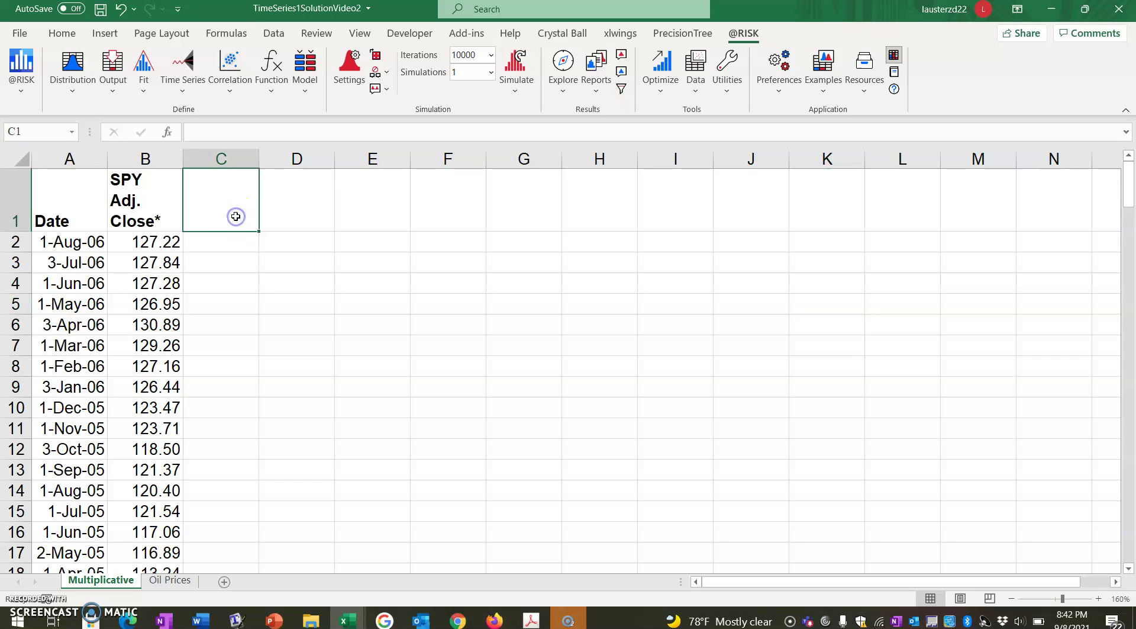
{"action": "type", "text": "Multiplicative Return"}
{"action": "key", "text": "Return"}
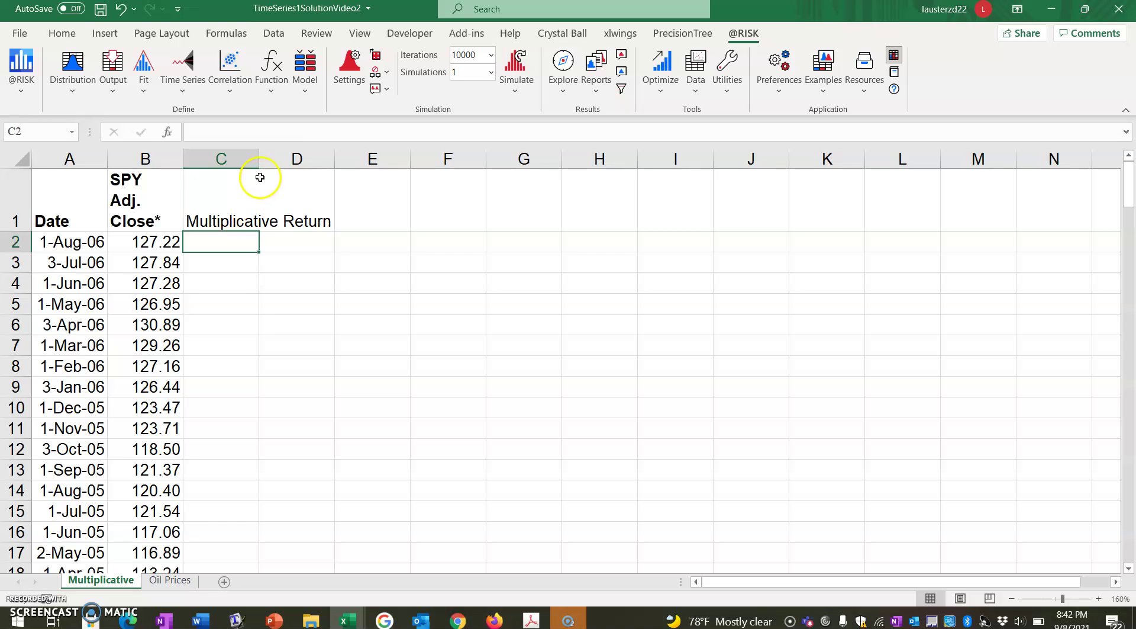
{"action": "double_click", "coordinate": [258, 158]}
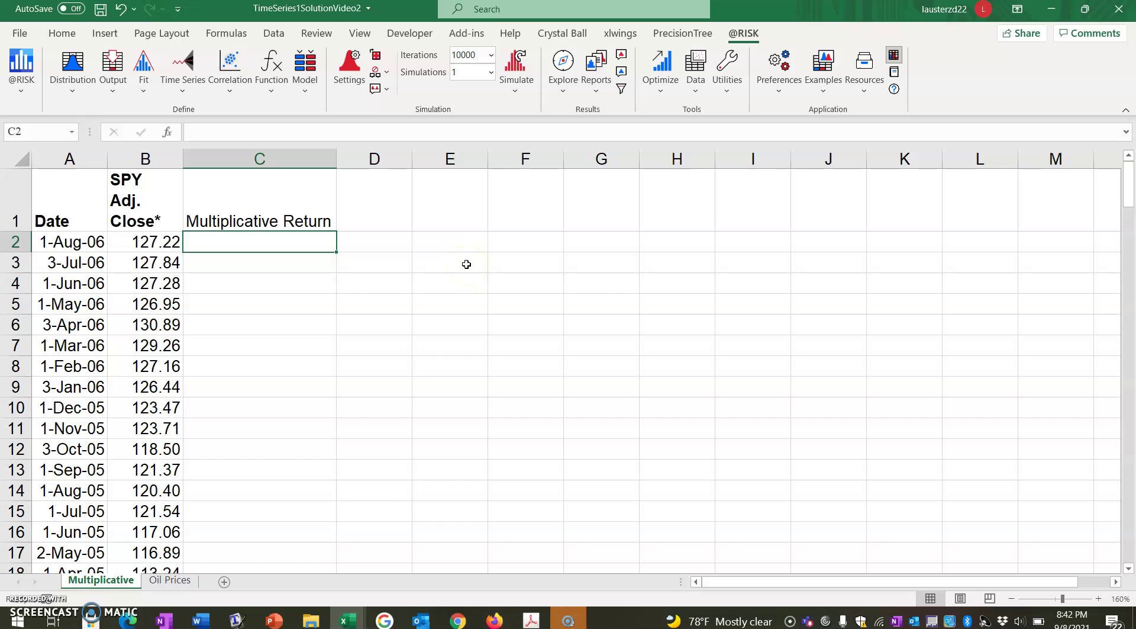
Enter the formula =B2/B3 in C2 to calculate the first multiplicative return
{"action": "type", "text": "="}
{"action": "key", "text": "Left"}
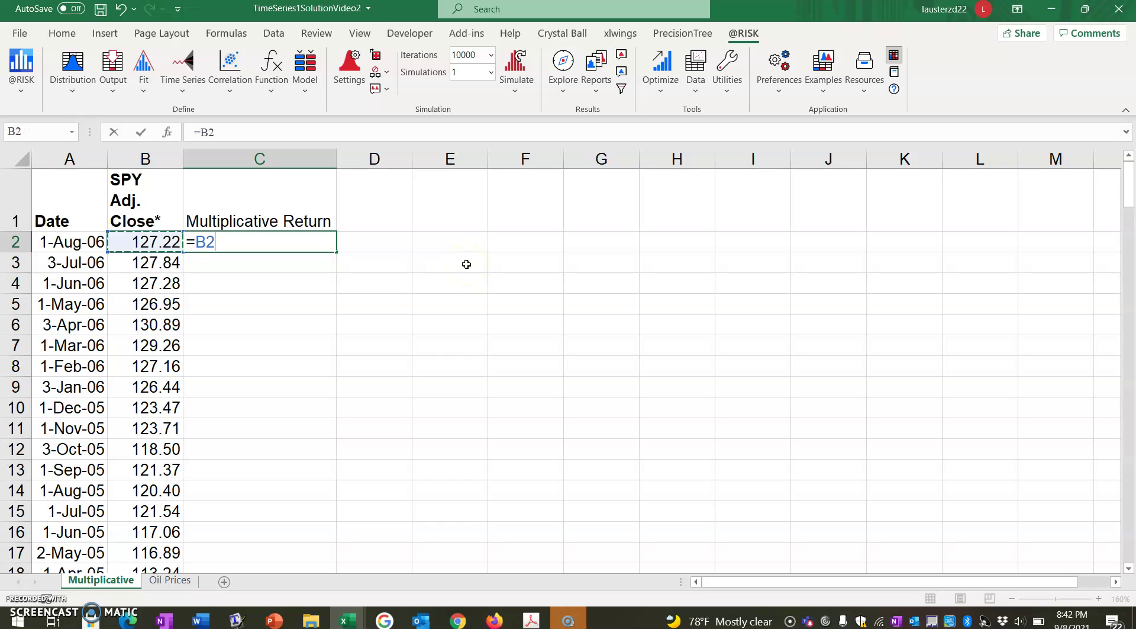
{"action": "type", "text": "/"}
{"action": "key", "text": "Left"}
{"action": "key", "text": "Down"}
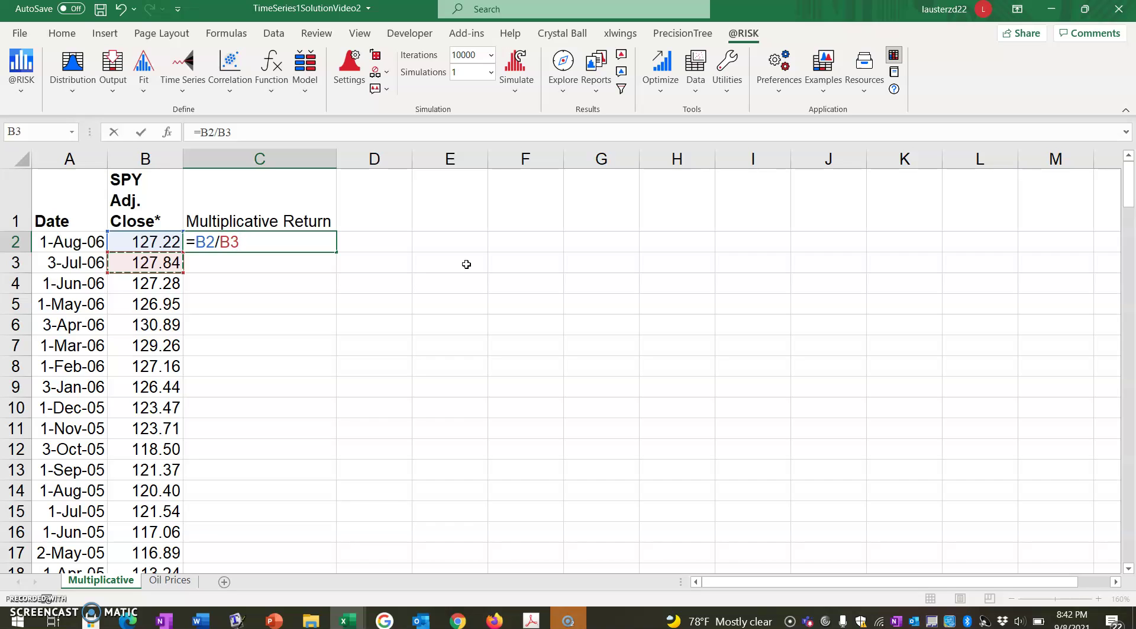
{"action": "key", "text": "Return"}
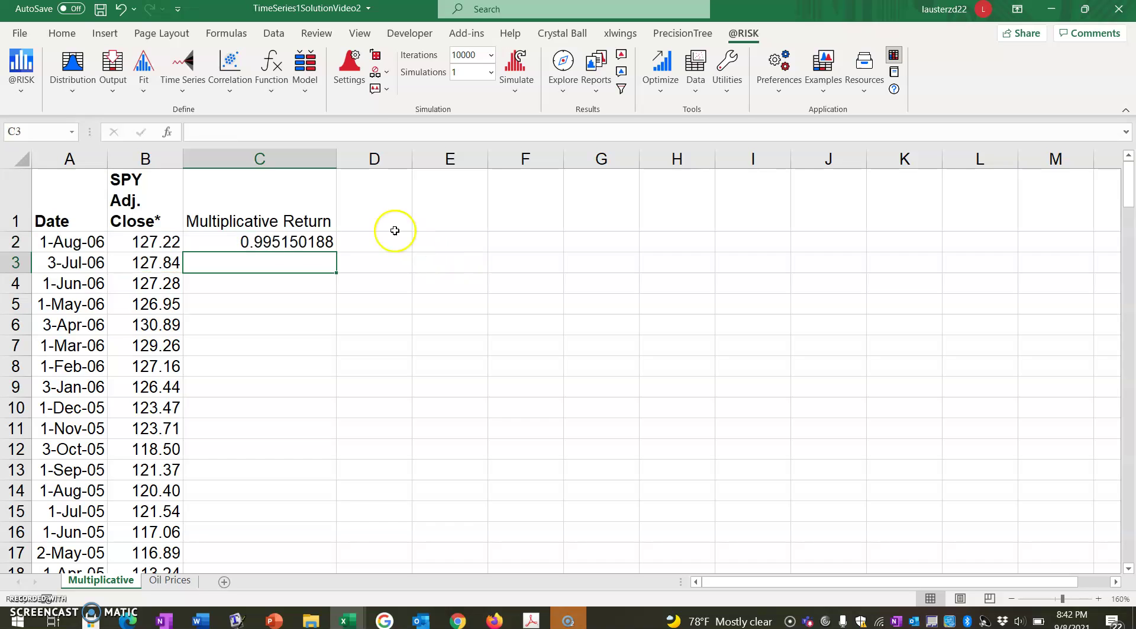
Fill the return formula from C2 down through C163
{"action": "left_click", "coordinate": [290, 240]}
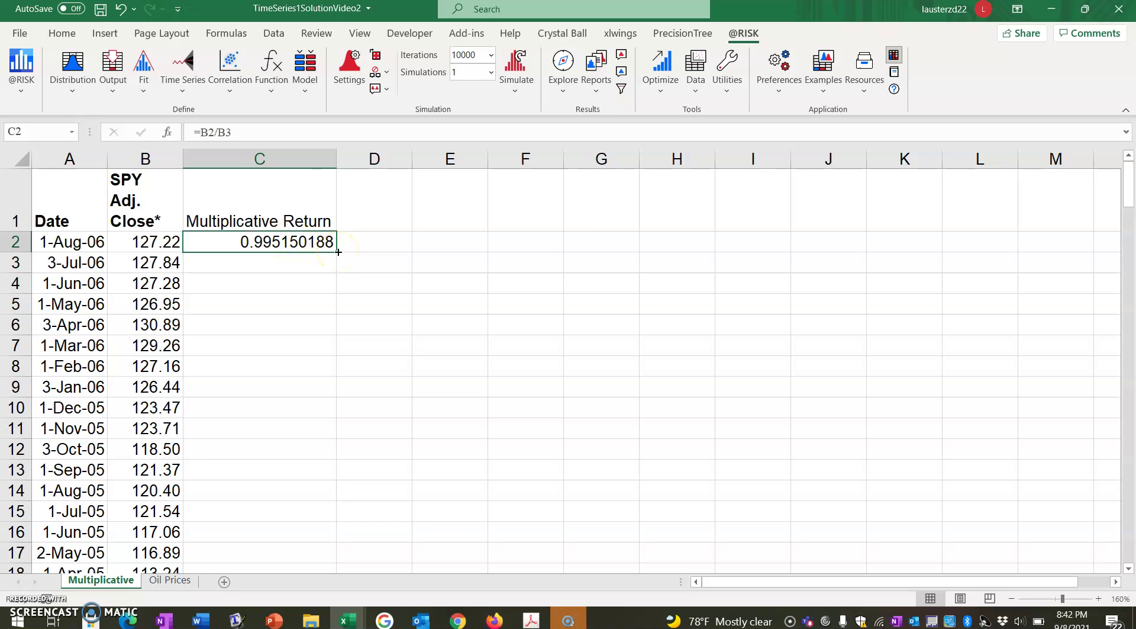
{"action": "mouse_move", "coordinate": [338, 251]}
{"action": "left_mouse_down"}
{"action": "mouse_move", "coordinate": [343, 617]}
{"action": "mouse_move", "coordinate": [331, 624]}
{"action": "mouse_move", "coordinate": [323, 520]}
{"action": "left_mouse_up"}
{"action": "left_click_drag", "start_coordinate": [1128, 533], "coordinate": [1132, 145]}
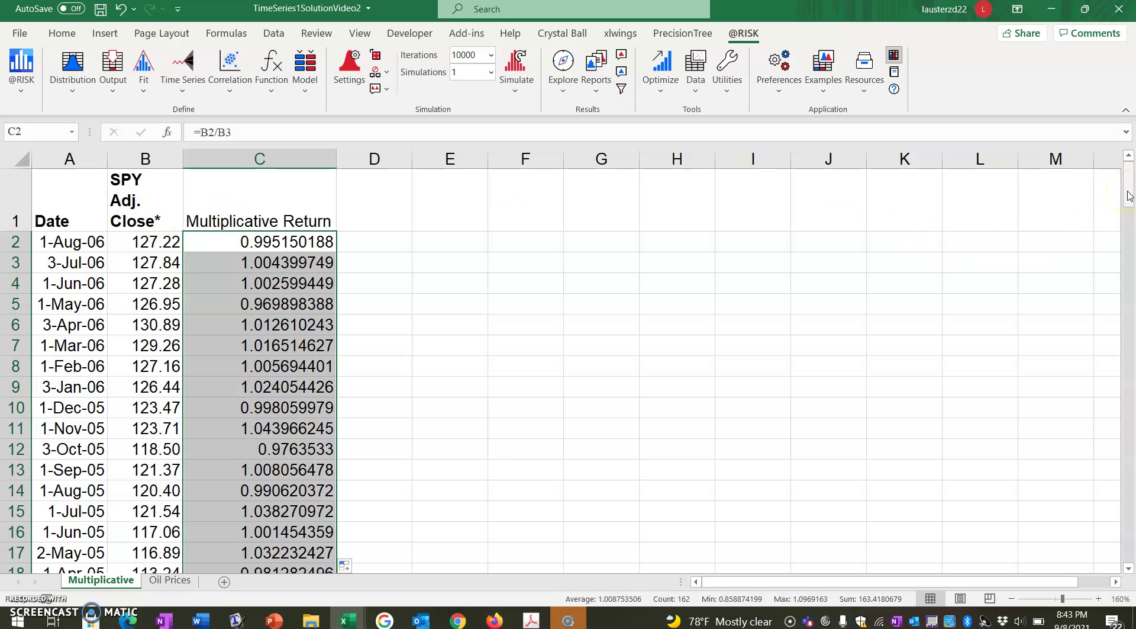
Enter the labels "Mean" in D163 and "St Dev" in D164, beside the end of the returns
{"action": "left_click_drag", "start_coordinate": [1129, 195], "coordinate": [1131, 536]}
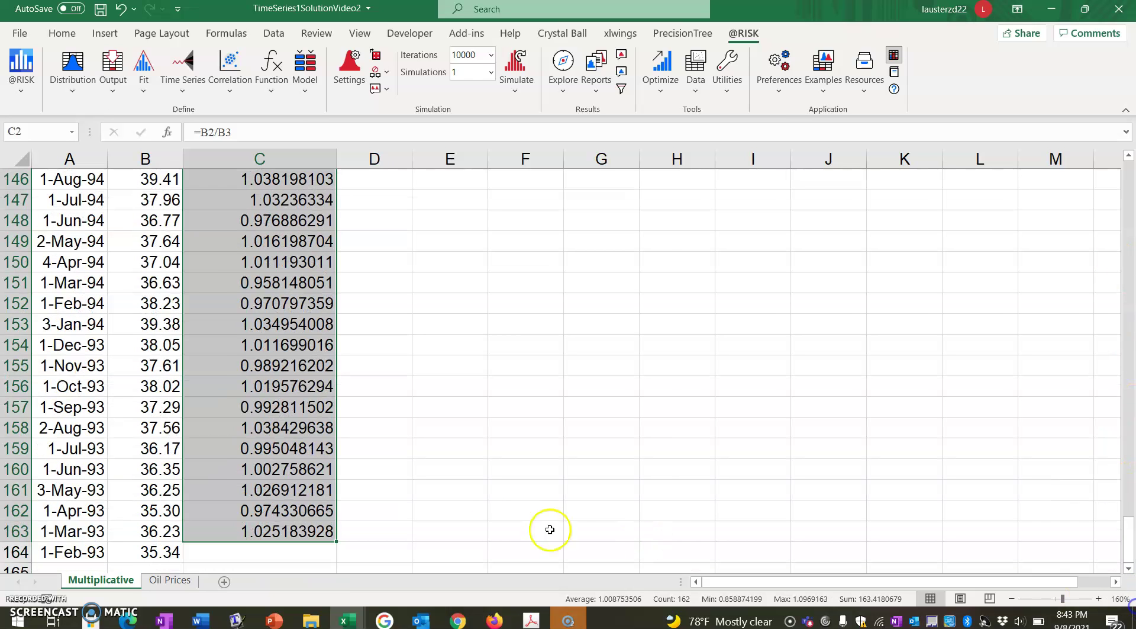
{"action": "scroll", "coordinate": [550, 529], "scroll_direction": "down", "scroll_amount": 2}
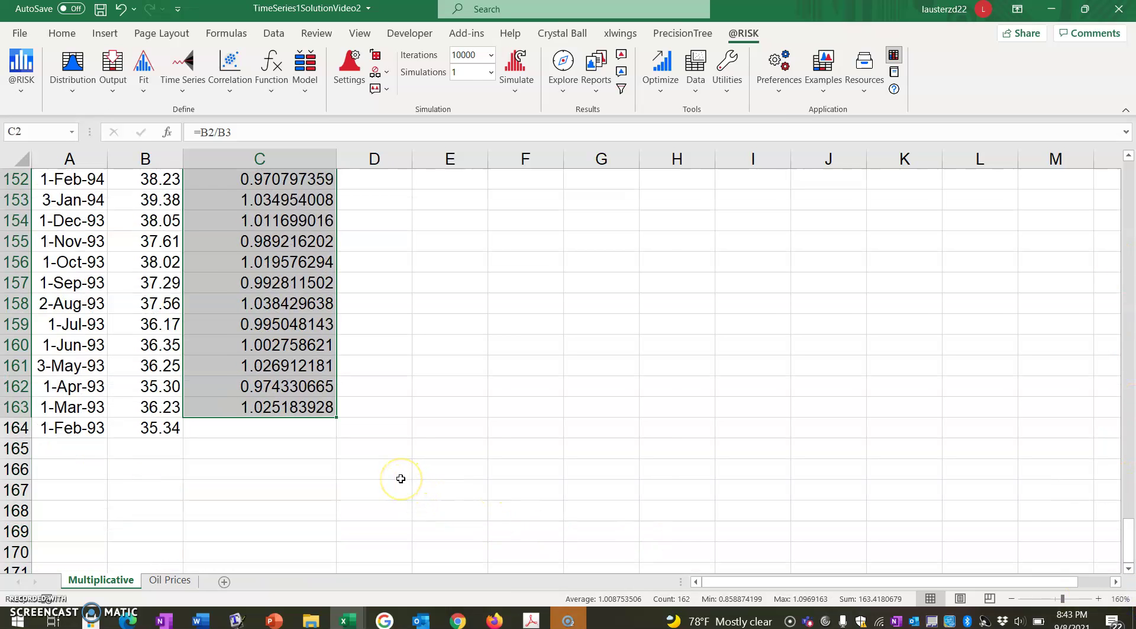
{"action": "left_click", "coordinate": [370, 408]}
{"action": "type", "text": "Mean"}
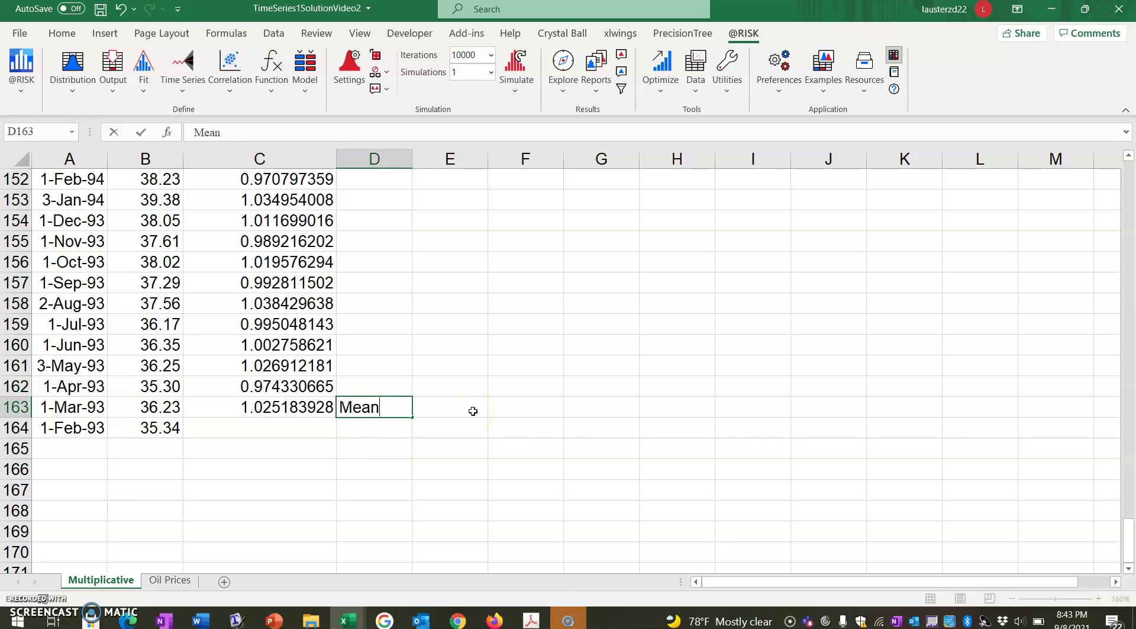
{"action": "key", "text": "Return"}
{"action": "type", "text": "St Dev"}
{"action": "key", "text": "Return"}
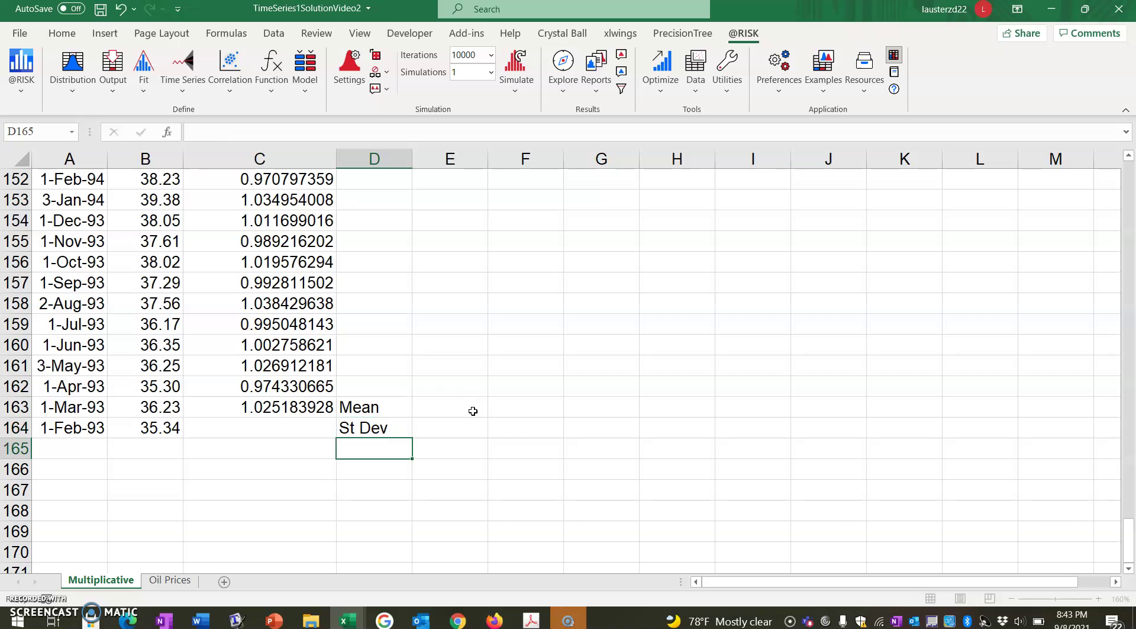
Calculate the mean of the multiplicative returns in E163 with =AVERAGE(C2:C163)
{"action": "key", "text": "Up"}
{"action": "key", "text": "Up"}
{"action": "left_click", "coordinate": [473, 411]}
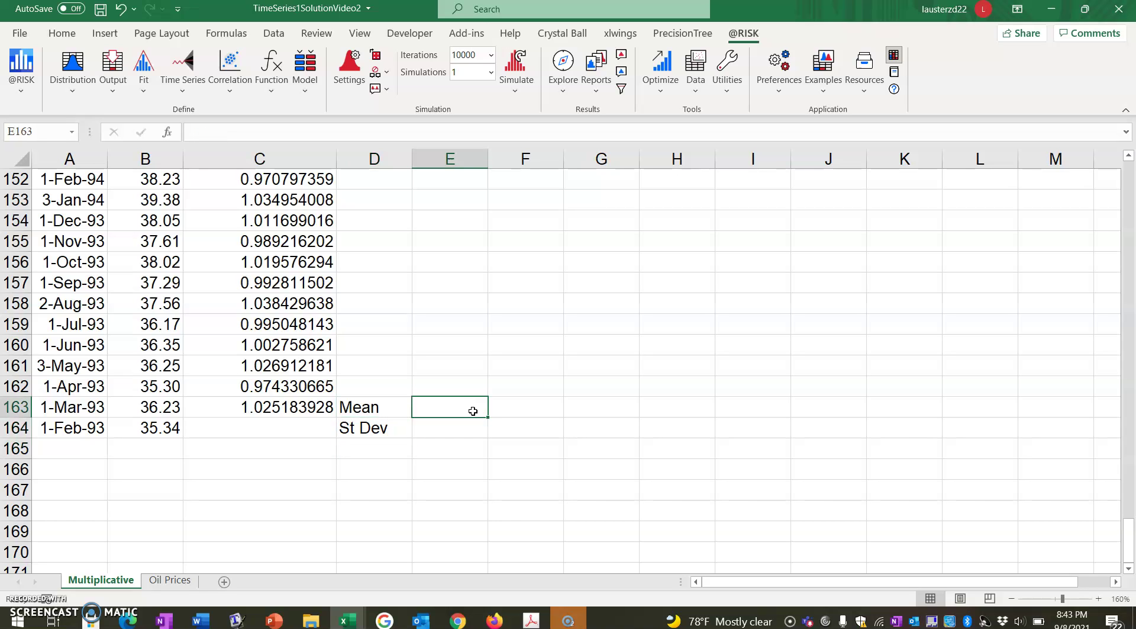
{"action": "type", "text": "=aver"}
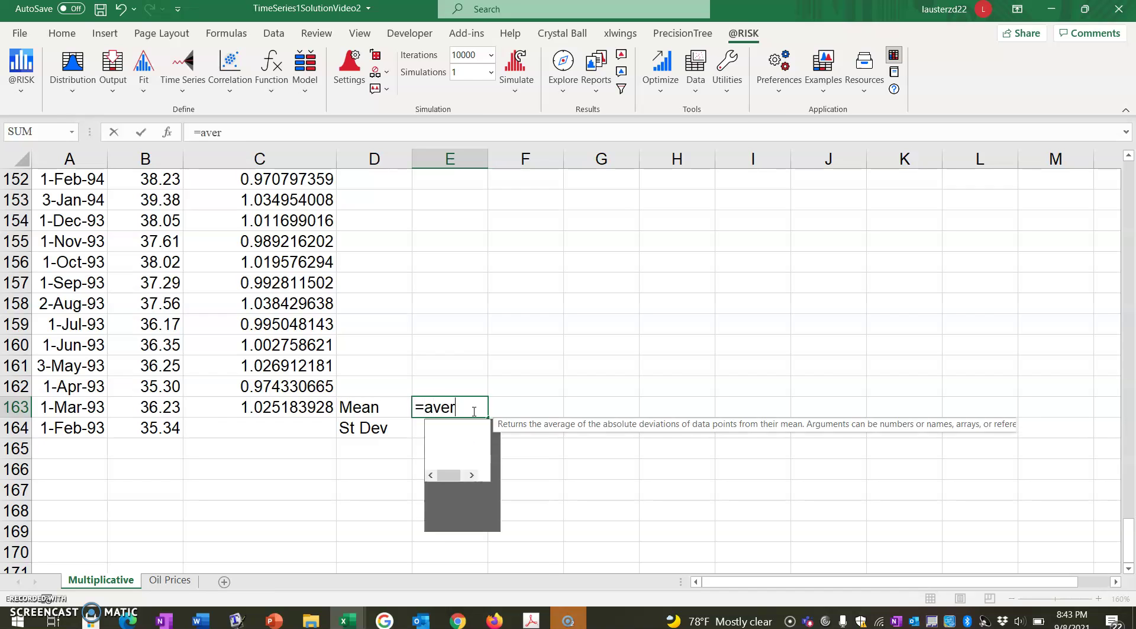
{"action": "type", "text": "age("}
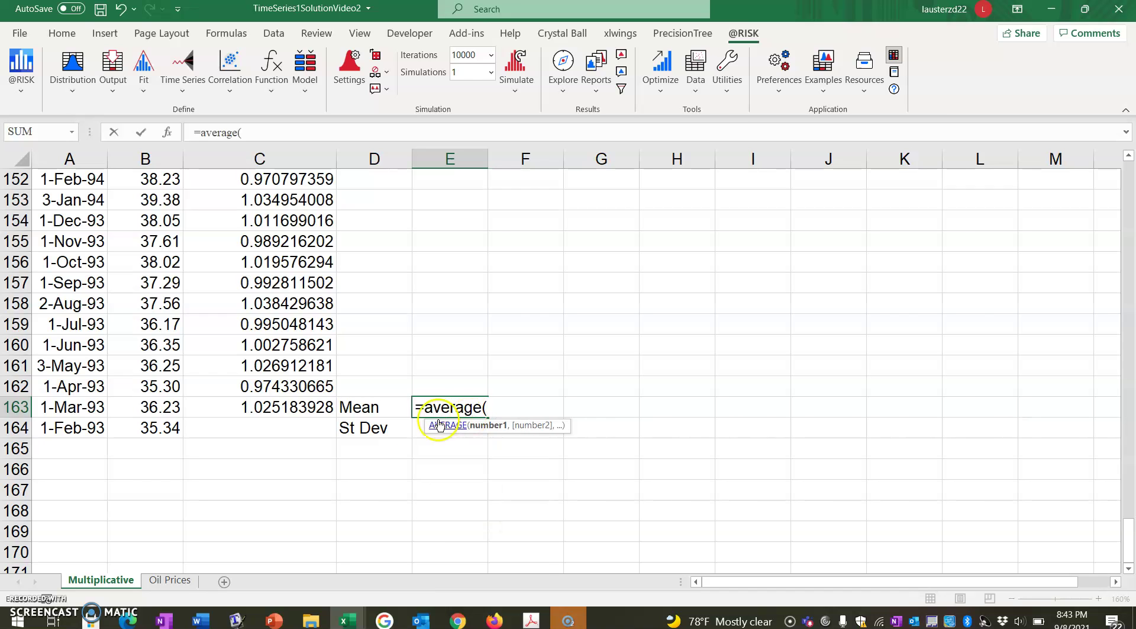
{"action": "left_click", "coordinate": [292, 402]}
{"action": "scroll", "coordinate": [300, 322], "scroll_direction": "up", "scroll_amount": 20}
{"action": "left_click_drag", "start_coordinate": [291, 399], "coordinate": [289, 234]}
{"action": "type", "text": ")"}
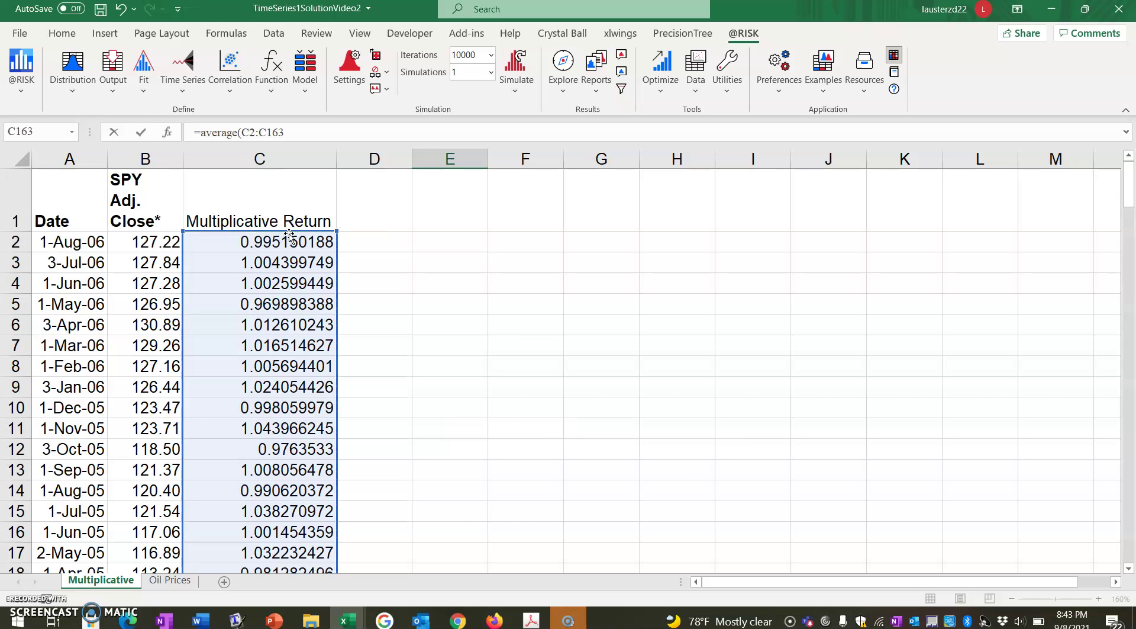
{"action": "left_click_drag", "start_coordinate": [1129, 189], "coordinate": [1130, 527]}
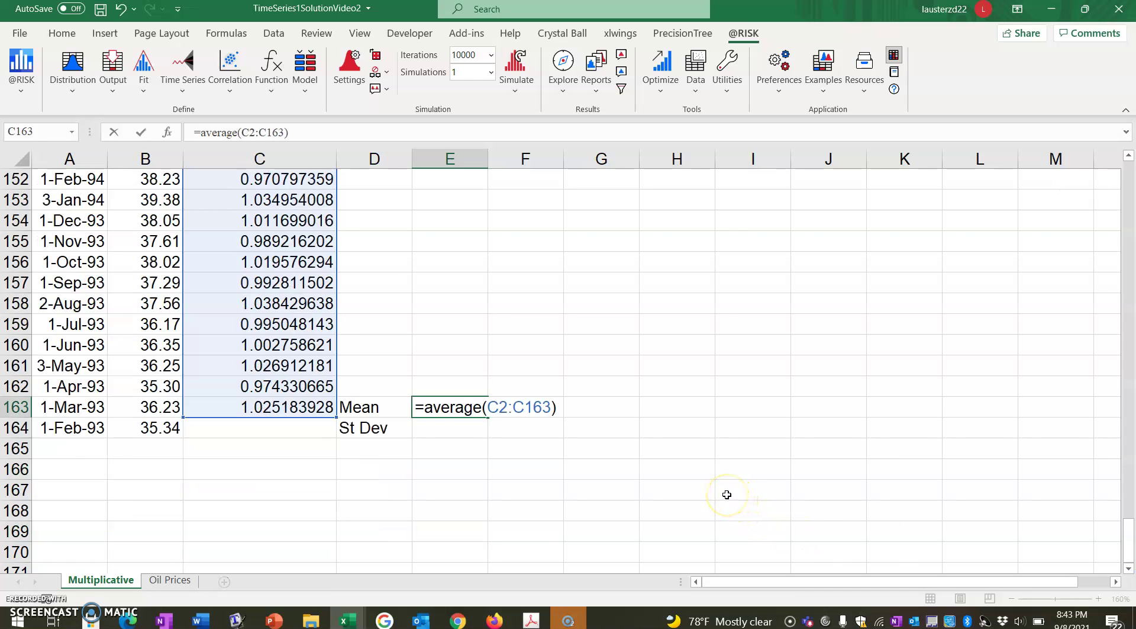
{"action": "key", "text": "Return"}
Calculate the sample standard deviation of the returns in E164 with =STDEV.S(C2:C163)
{"action": "type", "text": "="}
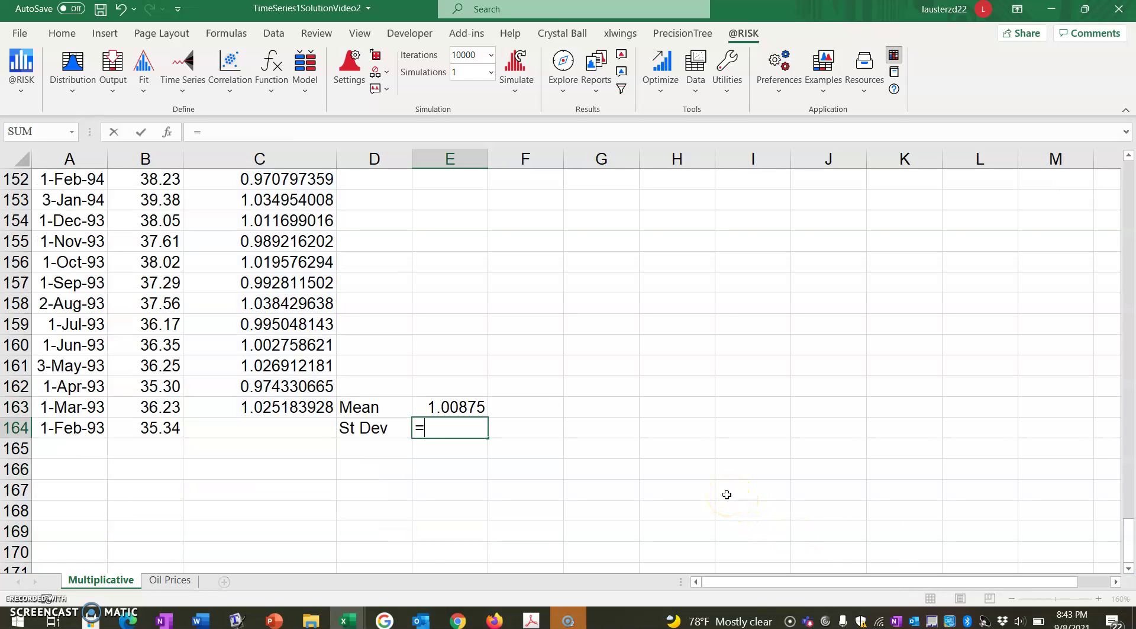
{"action": "type", "text": "STDE"}
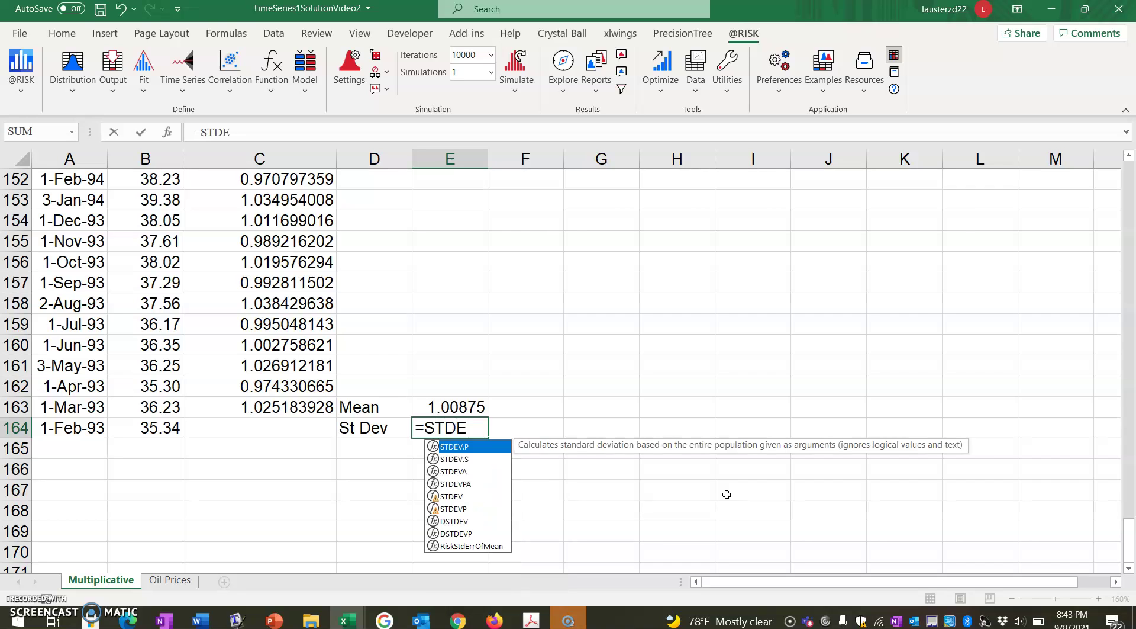
{"action": "type", "text": "V.s("}
{"action": "key", "text": "BackSpace"}
{"action": "key", "text": "BackSpace"}
{"action": "type", "text": "S"}
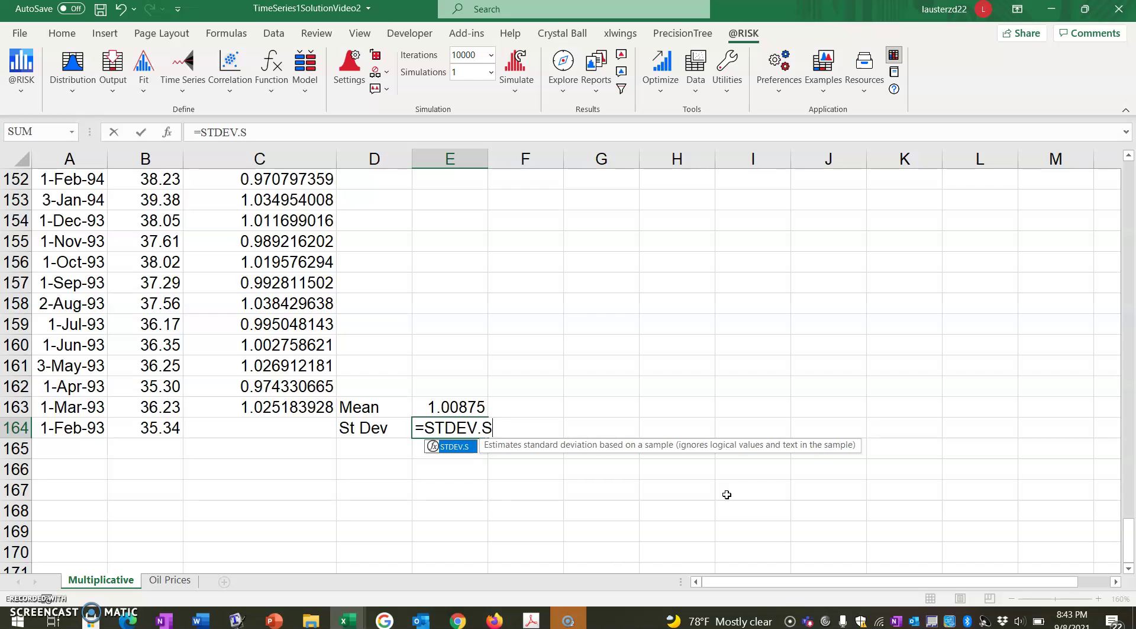
{"action": "type", "text": "("}
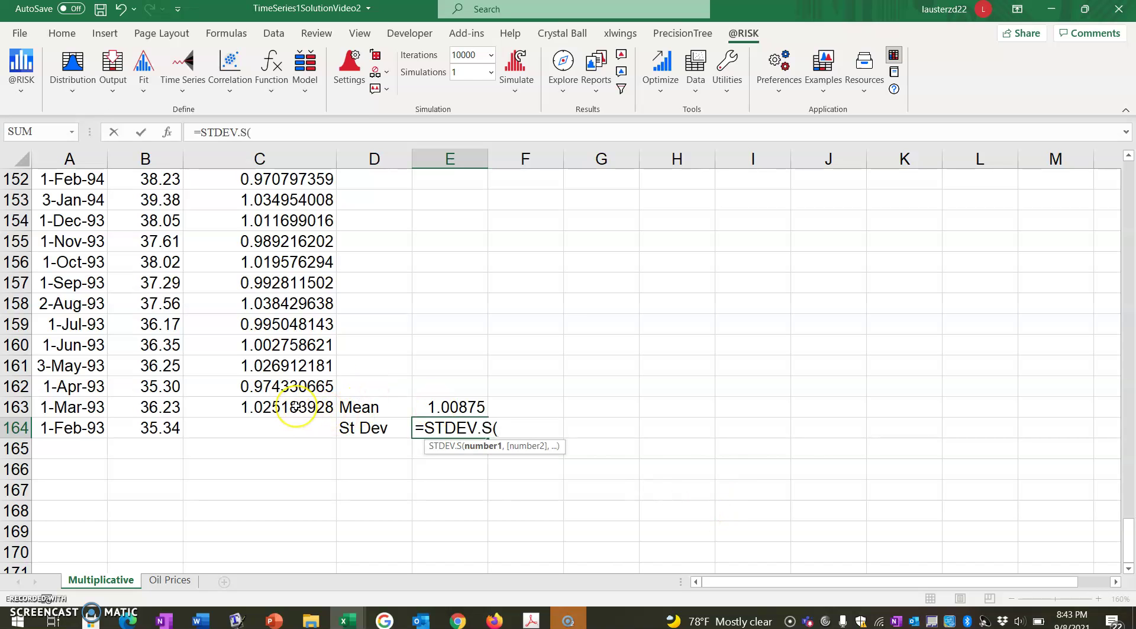
{"action": "left_click_drag", "start_coordinate": [295, 407], "coordinate": [287, 229]}
{"action": "left_click_drag", "start_coordinate": [1128, 180], "coordinate": [1115, 573]}
{"action": "scroll", "coordinate": [593, 454], "scroll_direction": "down", "scroll_amount": 2}
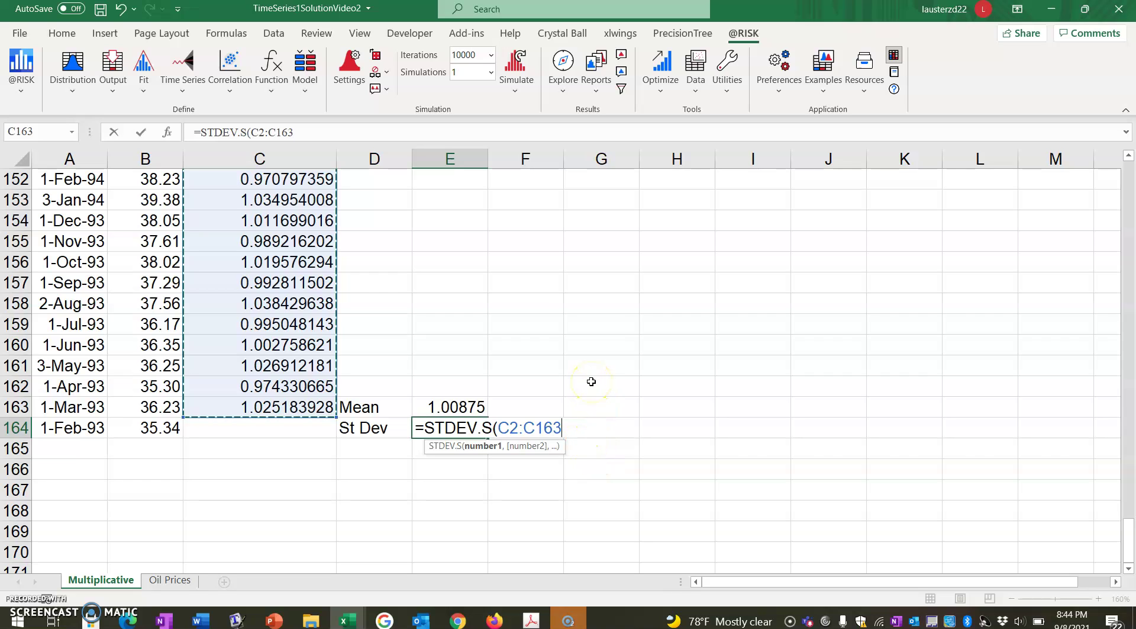
{"action": "type", "text": ")"}
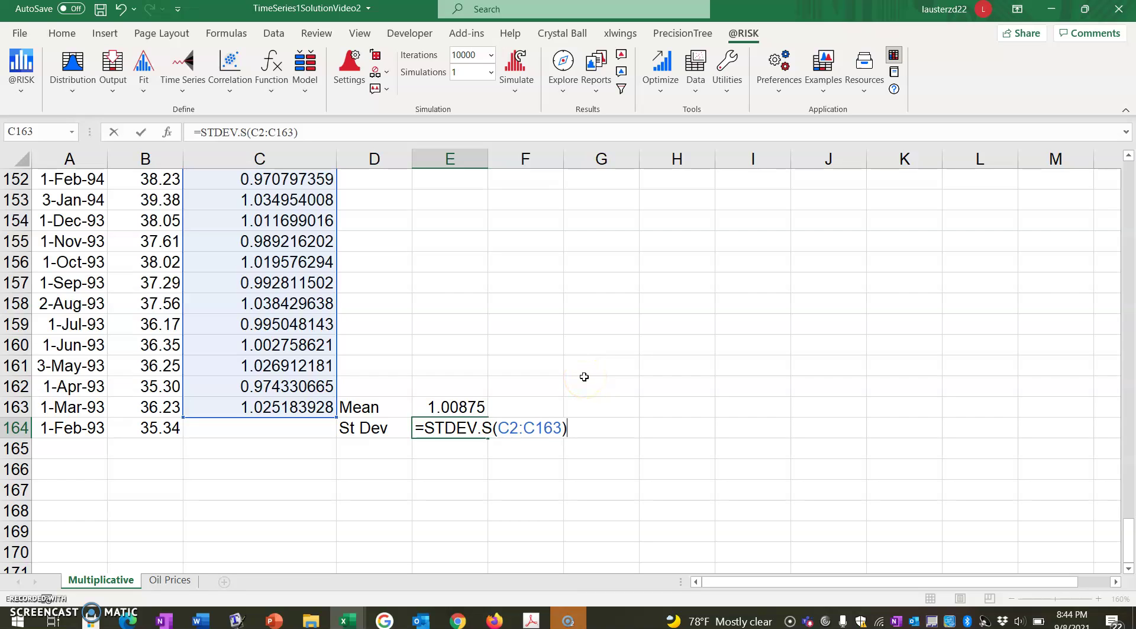
{"action": "key", "text": "Return"}
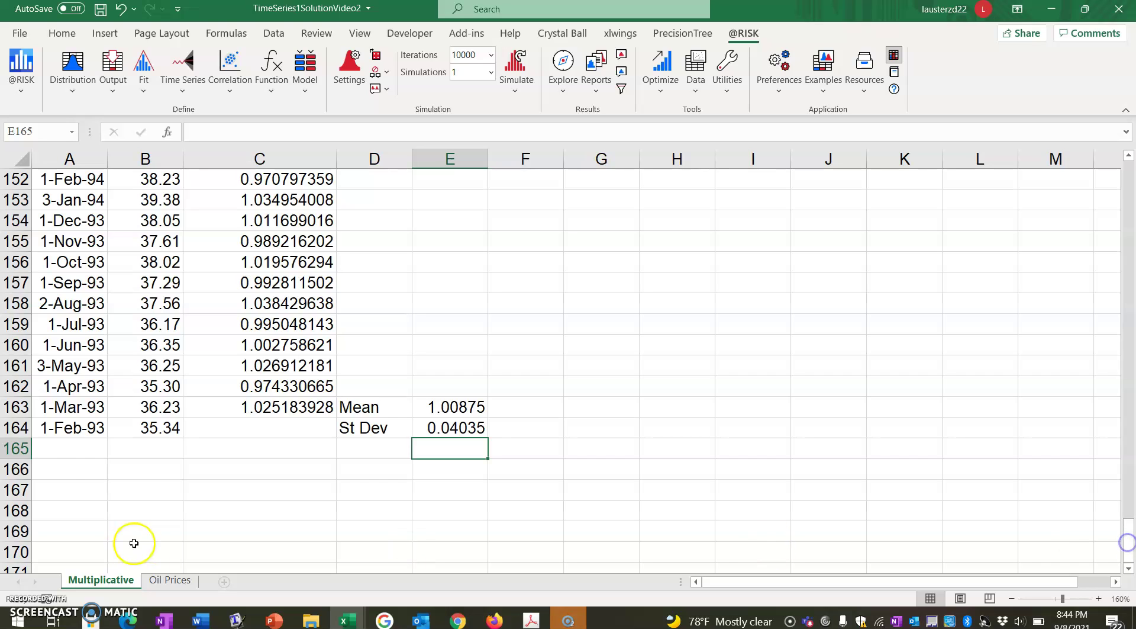
Enter the forecast dates Aug 1 in A166 and Sept 1 in A167, below the price data
{"action": "left_click", "coordinate": [63, 471]}
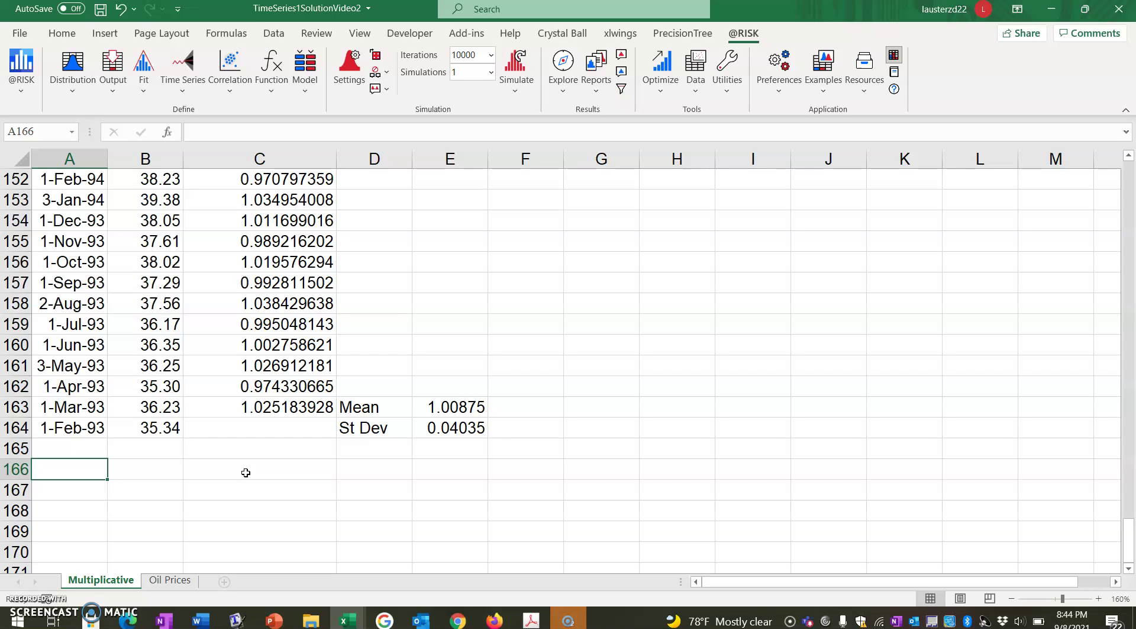
{"action": "type", "text": "Aug1"}
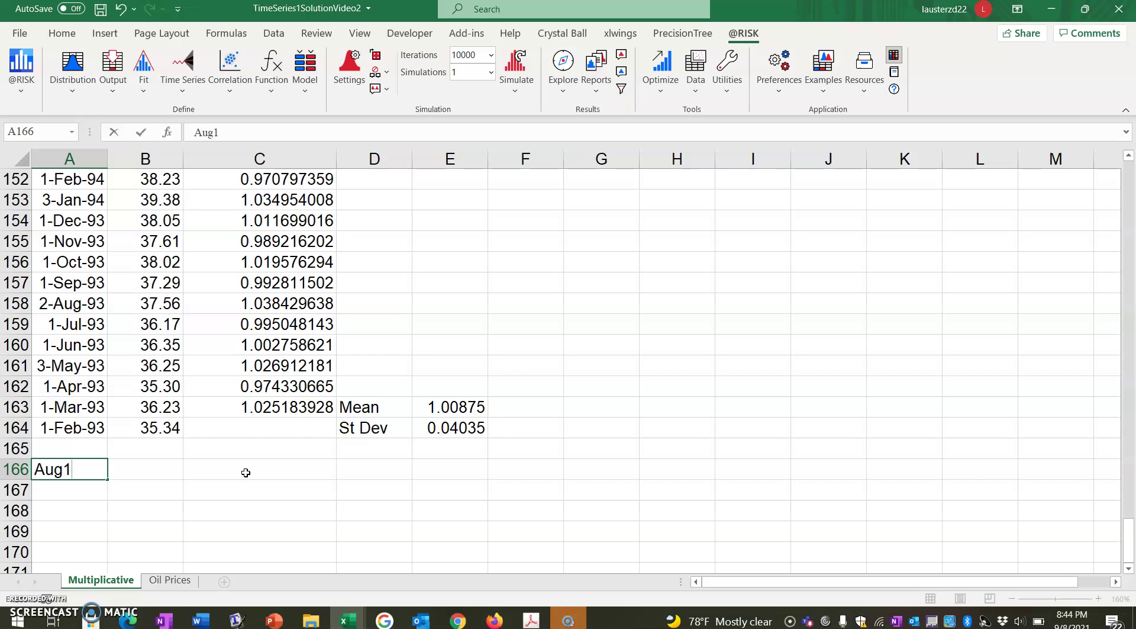
{"action": "key", "text": "Return"}
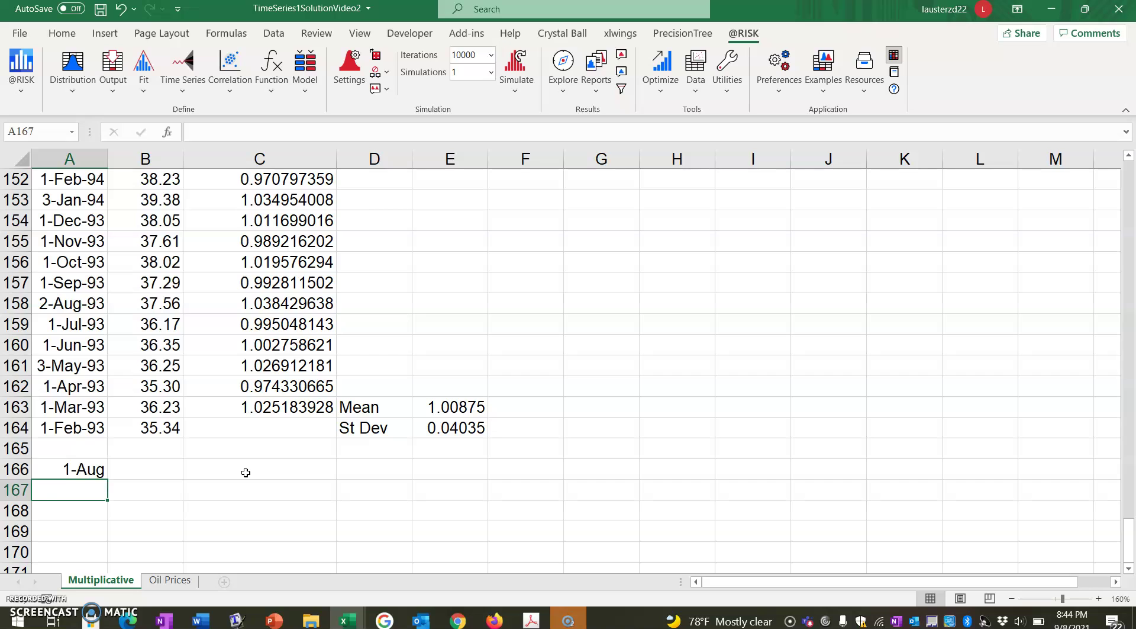
{"action": "type", "text": "Spe"}
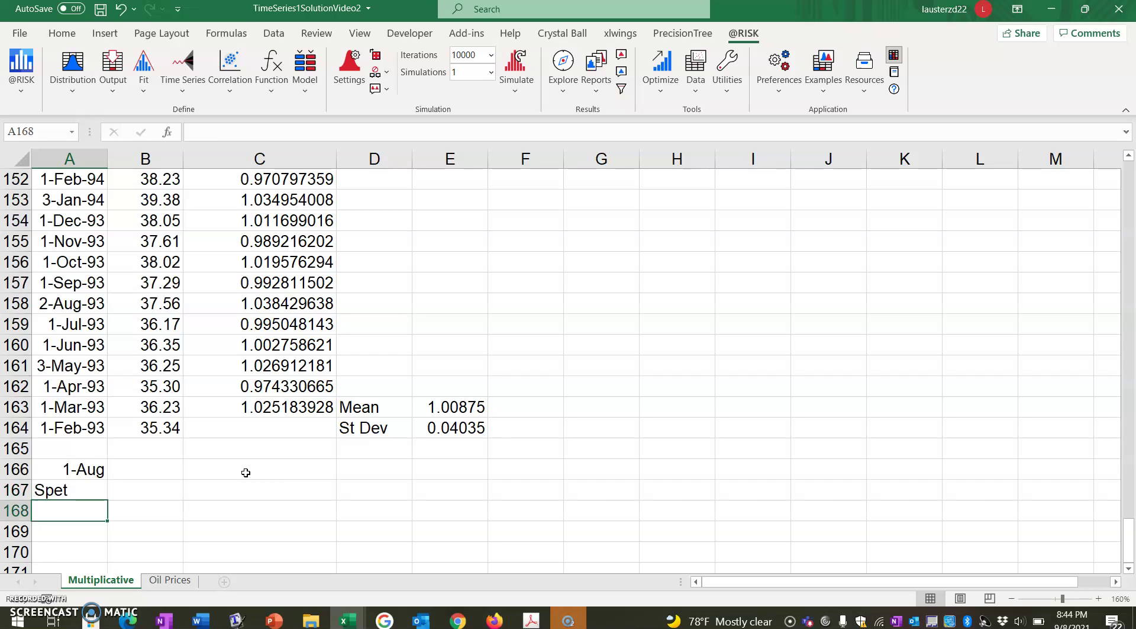
{"action": "type", "text": "t"}
{"action": "key", "text": "BackSpace"}
{"action": "key", "text": "BackSpace"}
{"action": "key", "text": "BackSpace"}
{"action": "type", "text": "ep"}
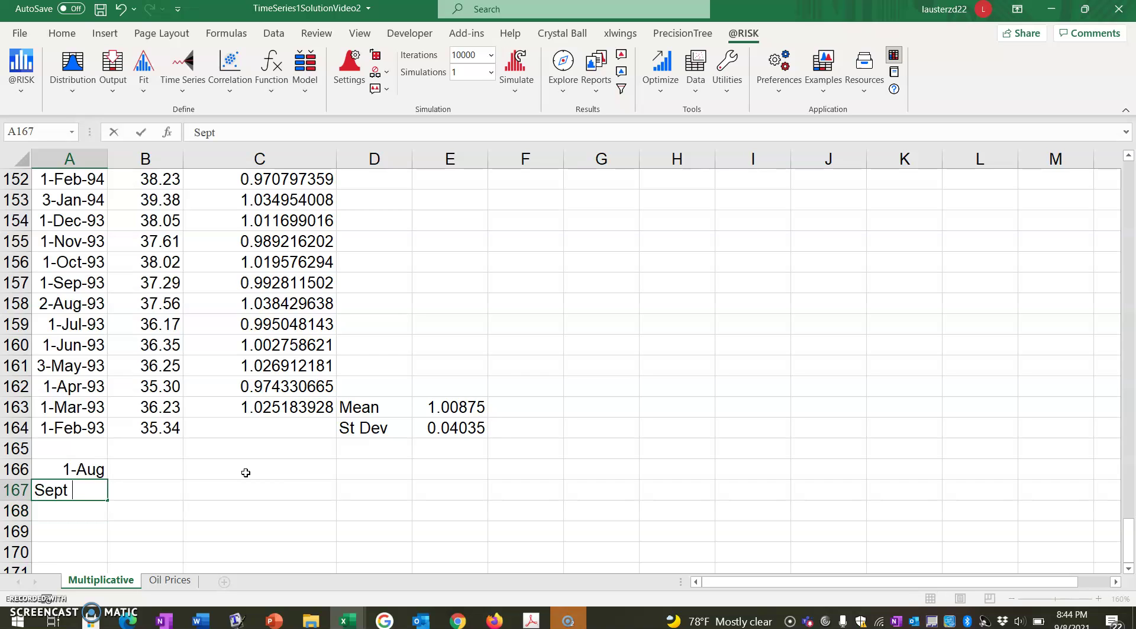
{"action": "key", "text": "Return"}
Continue the forecast dates in A168:A171 with Oct 1, Nov 1, Dec 1 and Jan 1
{"action": "type", "text": "Oct 1"}
{"action": "key", "text": "Return"}
{"action": "type", "text": "Nov 1"}
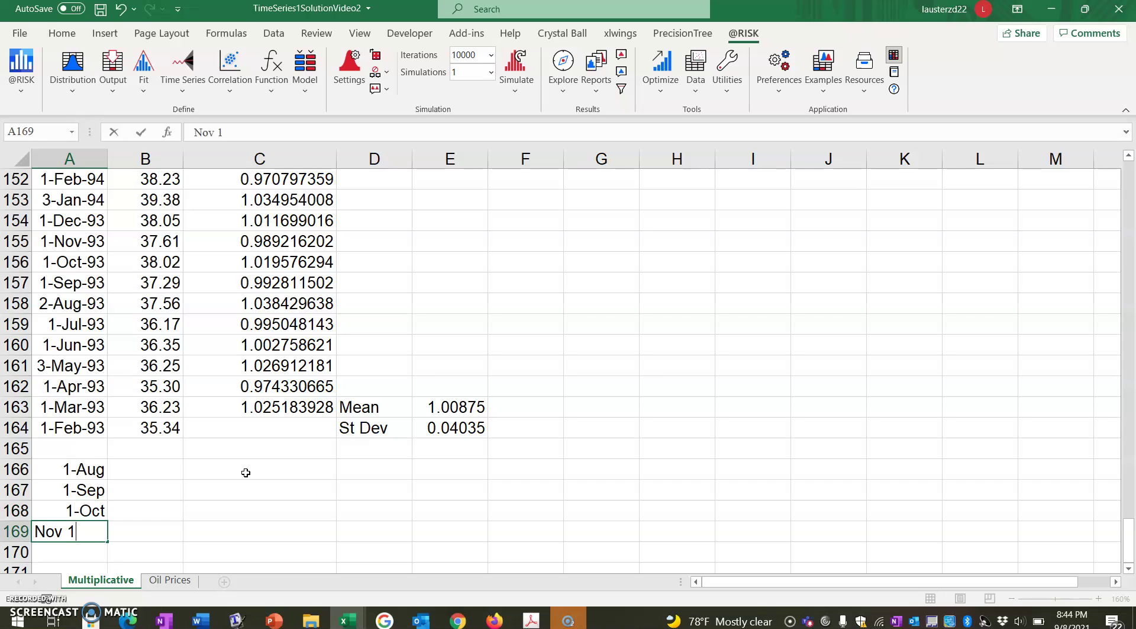
{"action": "key", "text": "Return"}
{"action": "type", "text": "Dec 1"}
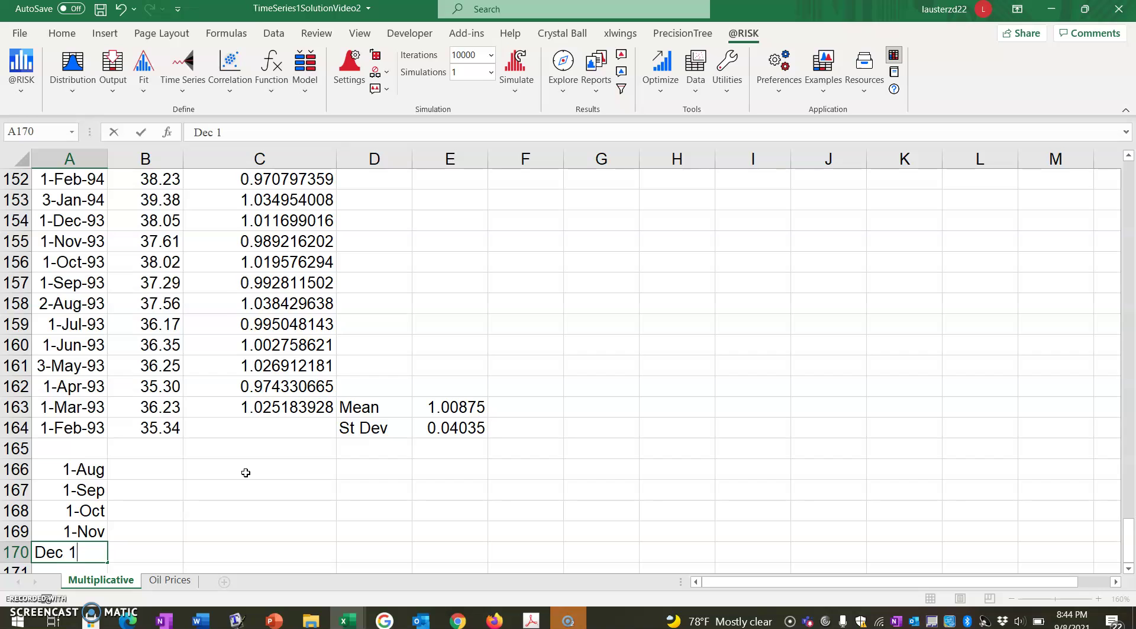
{"action": "key", "text": "Return"}
{"action": "type", "text": "Jan-1"}
{"action": "key", "text": "Return"}
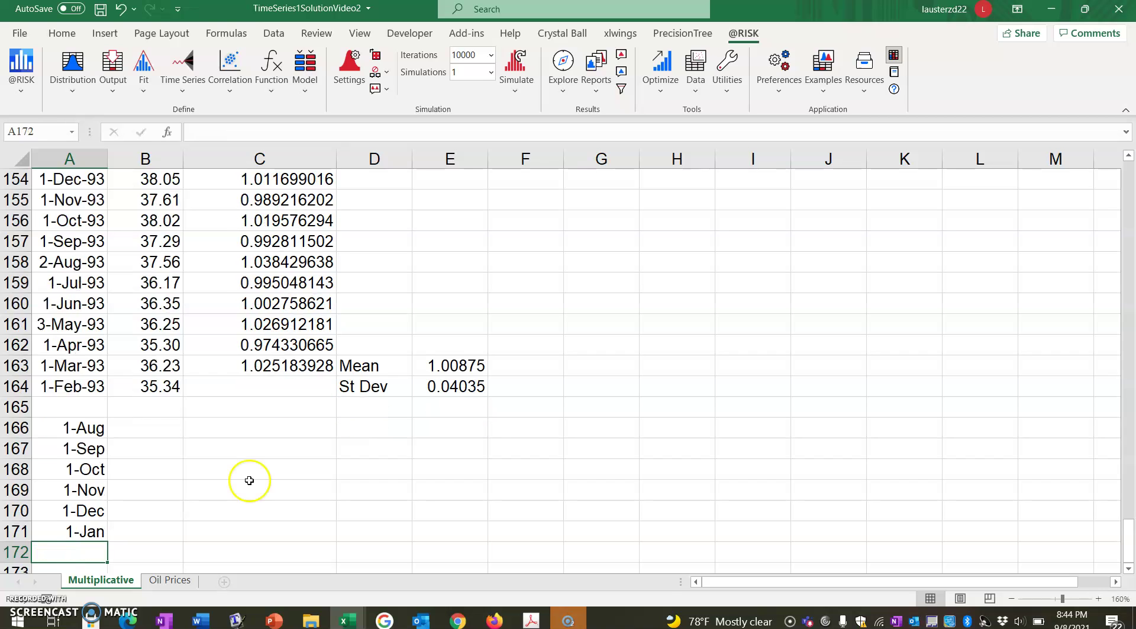
Link the 1-Aug starting price in B166 to the latest SPY close with =B2, dismissing the mail notification
{"action": "left_click", "coordinate": [138, 427]}
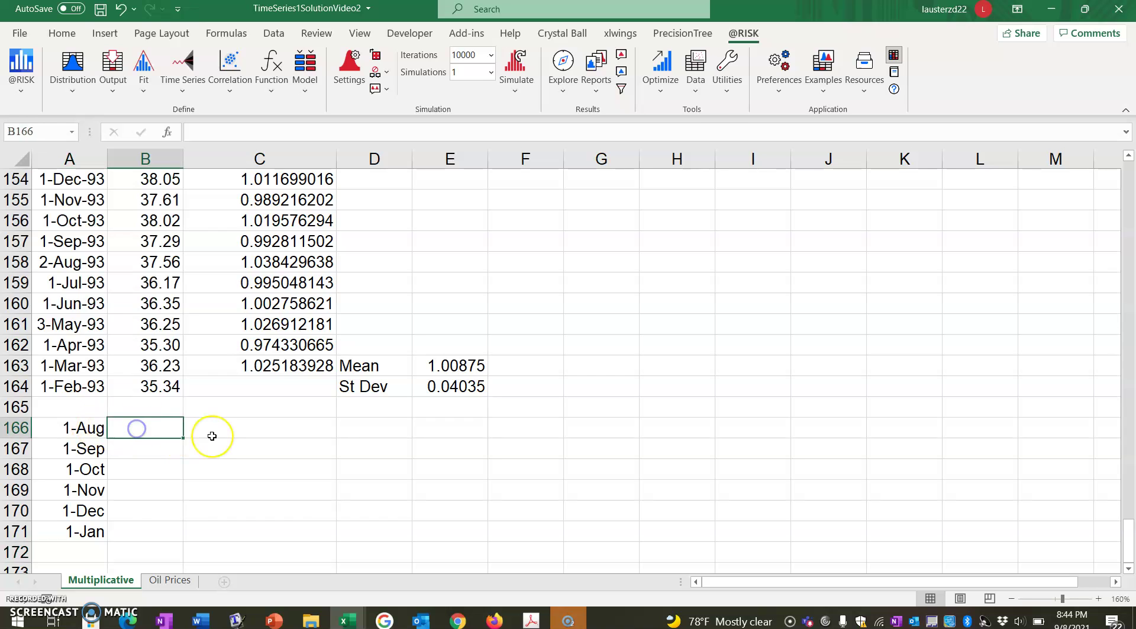
{"action": "type", "text": "="}
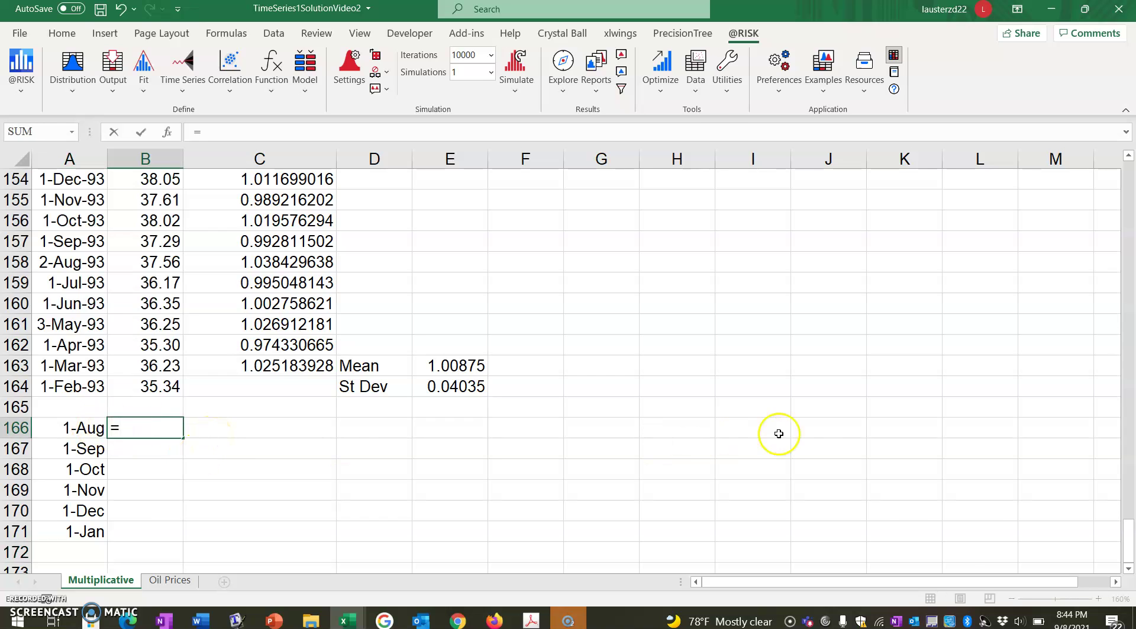
{"action": "left_click_drag", "start_coordinate": [1130, 535], "coordinate": [1130, 155]}
{"action": "left_click", "coordinate": [149, 243]}
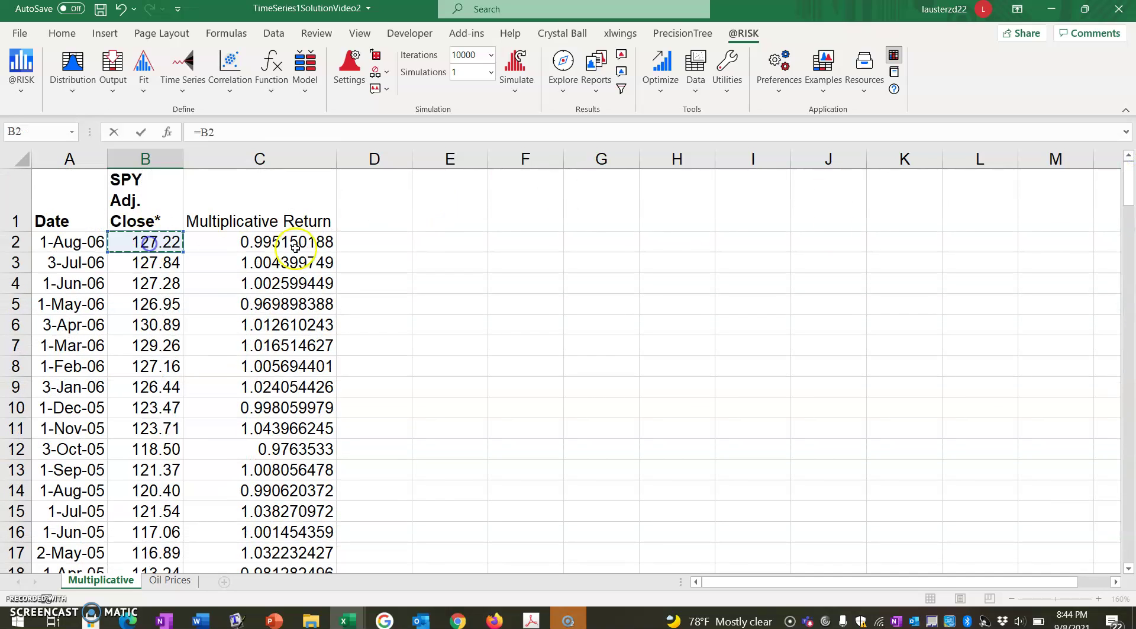
{"action": "left_click_drag", "start_coordinate": [1129, 188], "coordinate": [1129, 542]}
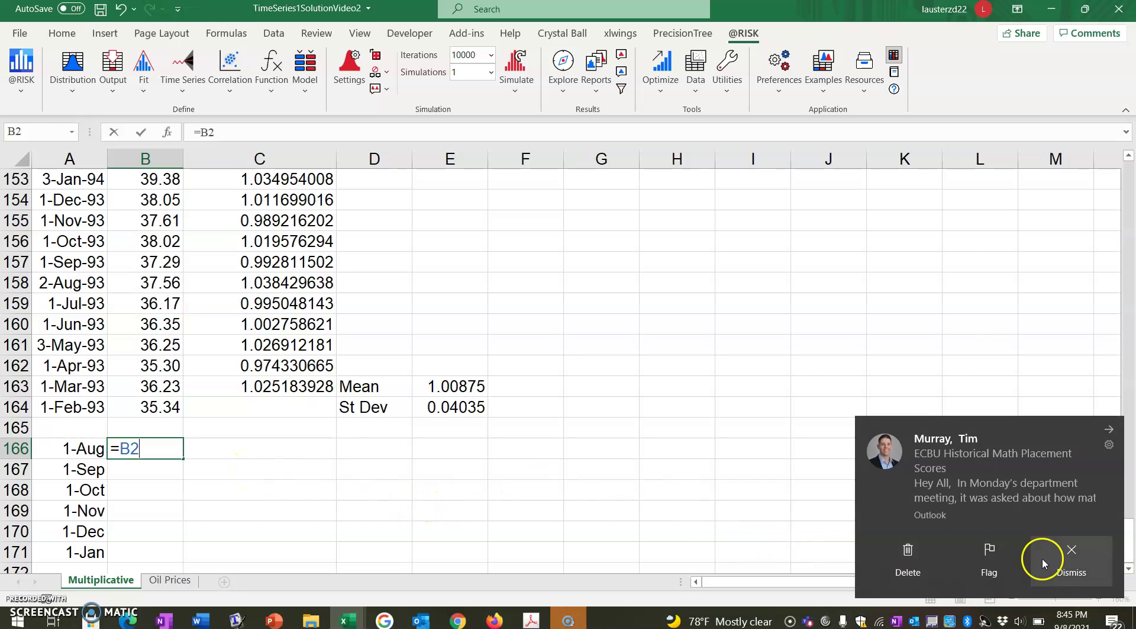
{"action": "left_click", "coordinate": [1061, 559]}
{"action": "left_click", "coordinate": [208, 471]}
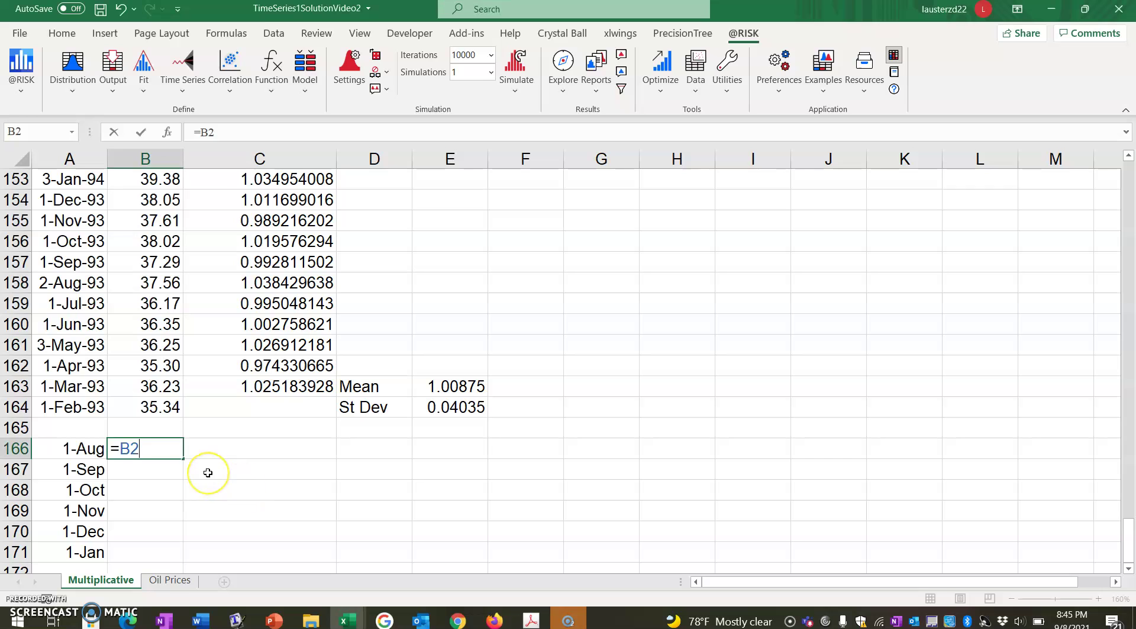
{"action": "key", "text": "Return"}
{"action": "scroll", "coordinate": [275, 474], "scroll_direction": "down", "scroll_amount": 1}
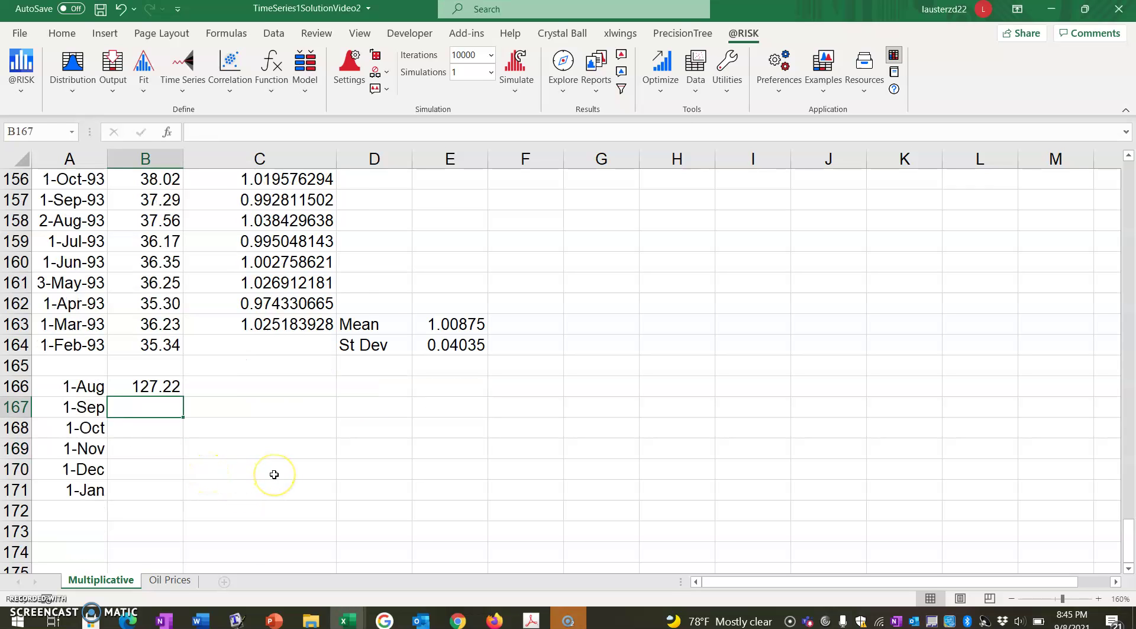
{"action": "left_click", "coordinate": [251, 405]}
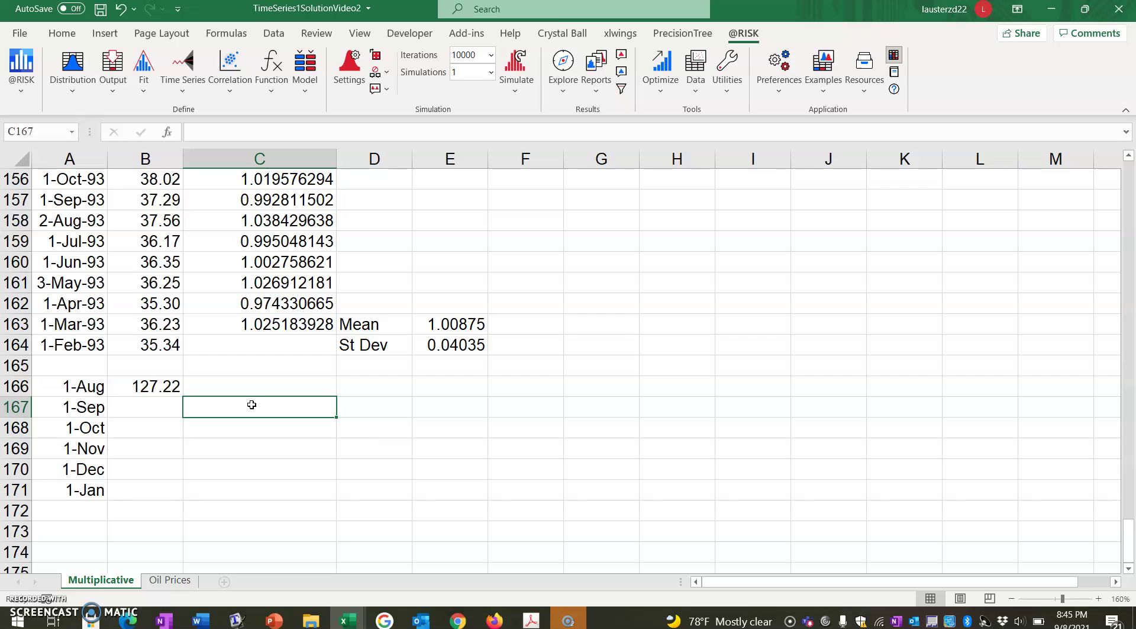
{"action": "left_click", "coordinate": [72, 95]}
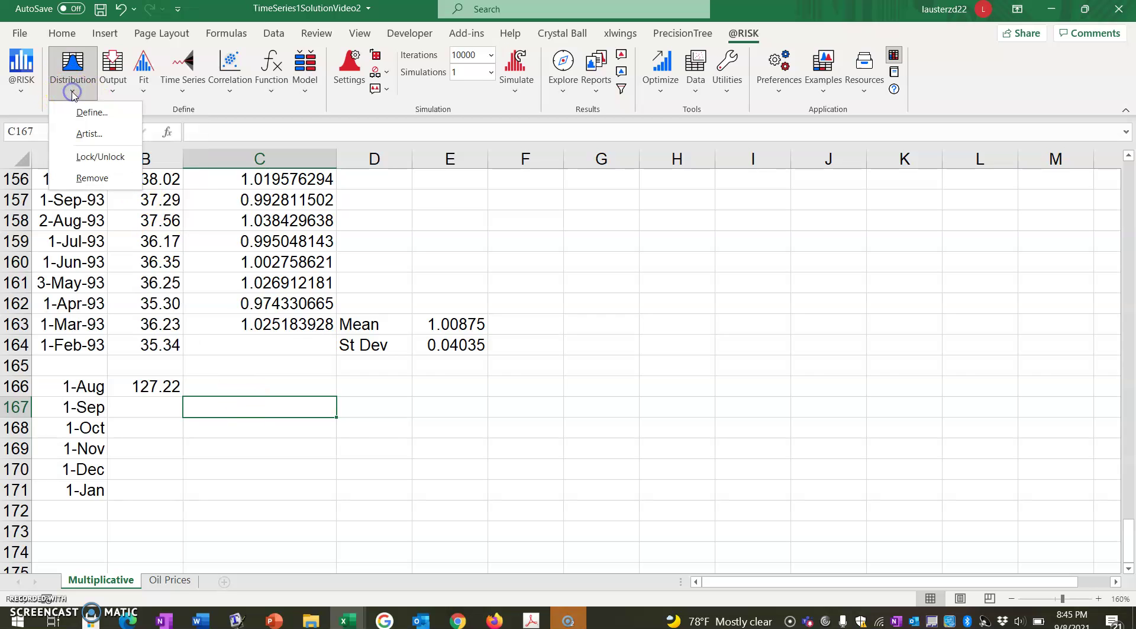
{"action": "left_click", "coordinate": [81, 116]}
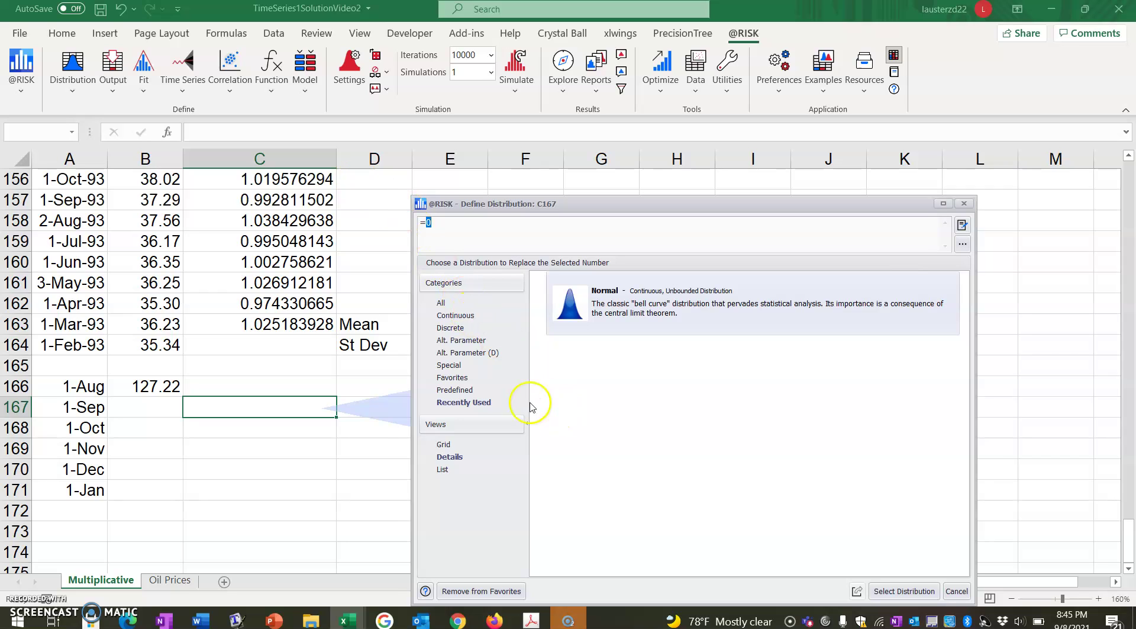
{"action": "left_click", "coordinate": [461, 317]}
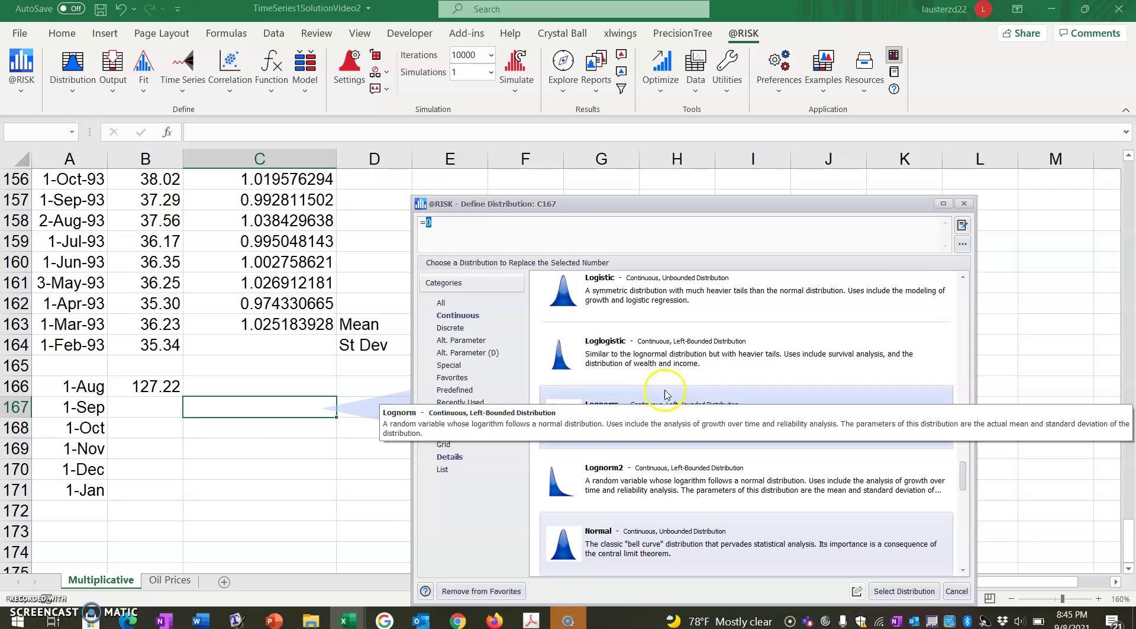
{"action": "left_click", "coordinate": [628, 400]}
{"action": "left_click", "coordinate": [629, 401]}
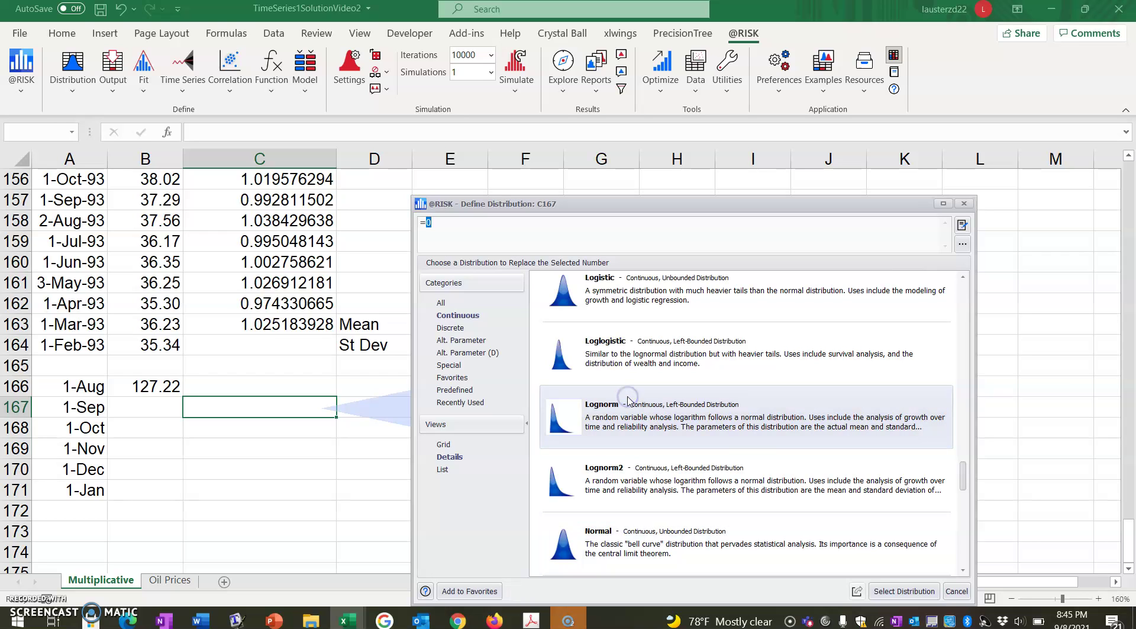
{"action": "left_click", "coordinate": [900, 592]}
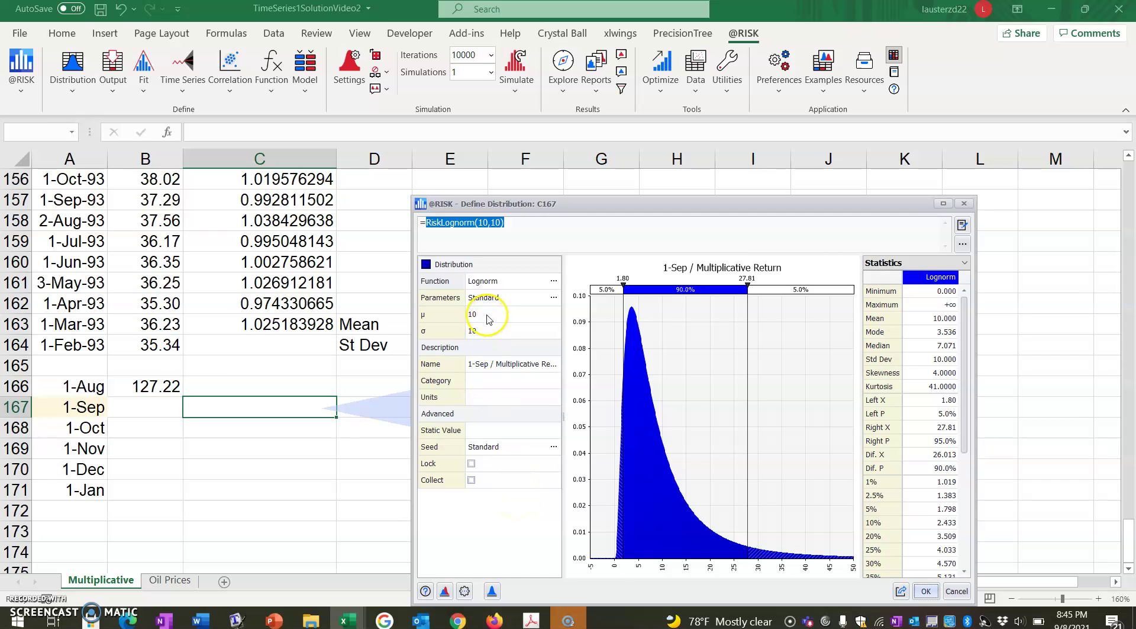
Set the lognormal distribution's μ parameter to reference the mean in E163
{"action": "left_click_drag", "start_coordinate": [595, 212], "coordinate": [670, 205]}
{"action": "left_click", "coordinate": [592, 307]}
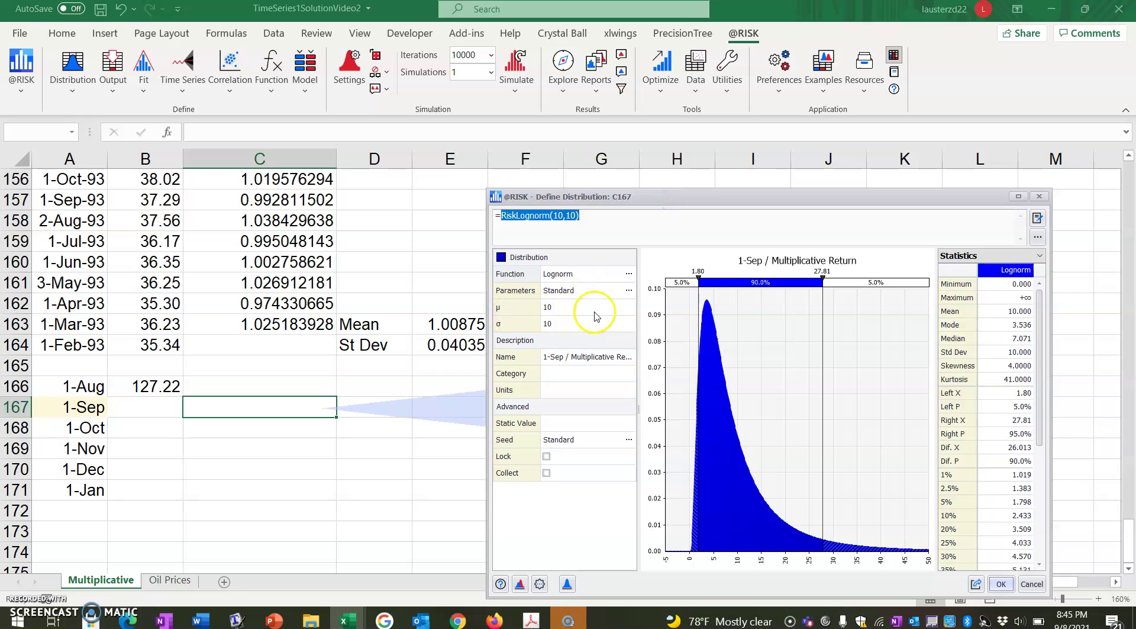
{"action": "left_click", "coordinate": [611, 313]}
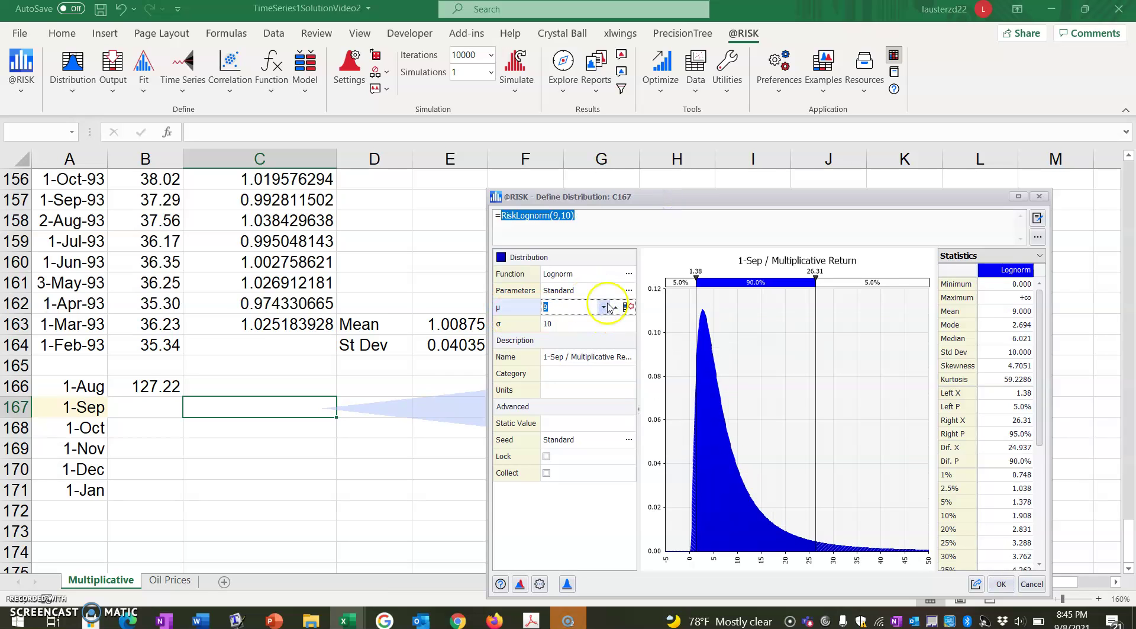
{"action": "left_click", "coordinate": [631, 308]}
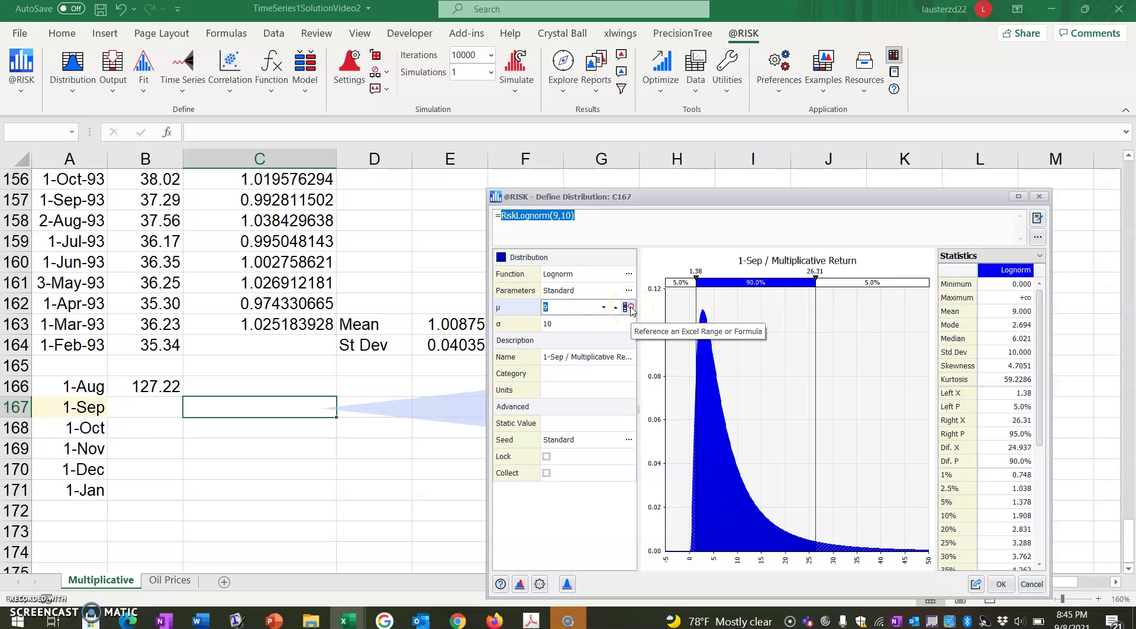
{"action": "left_click", "coordinate": [472, 327]}
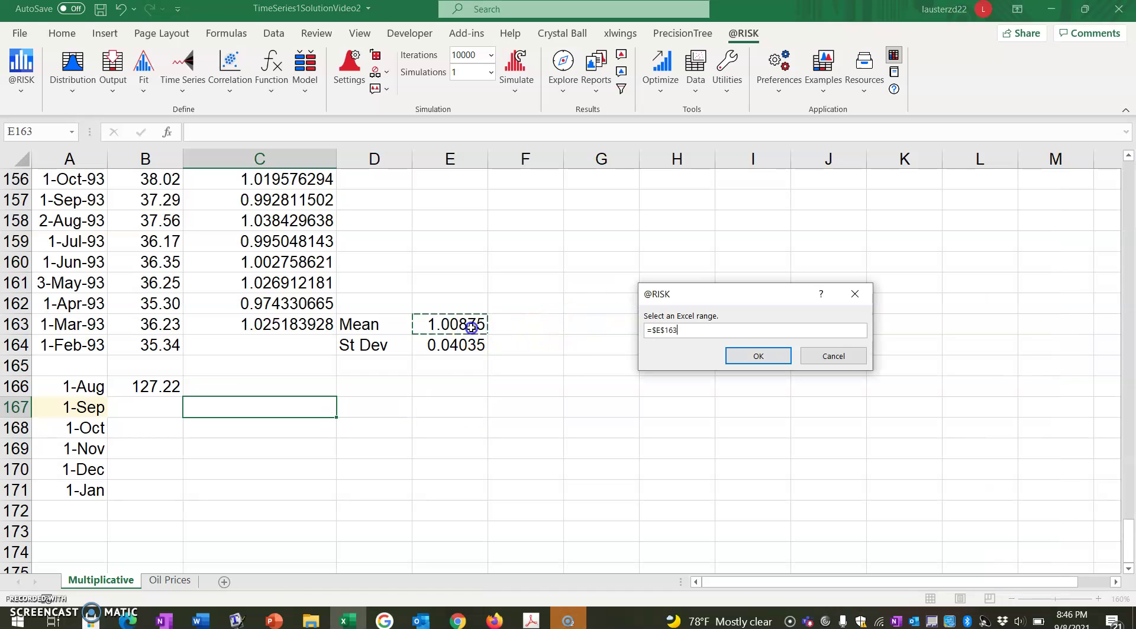
{"action": "left_click", "coordinate": [755, 355]}
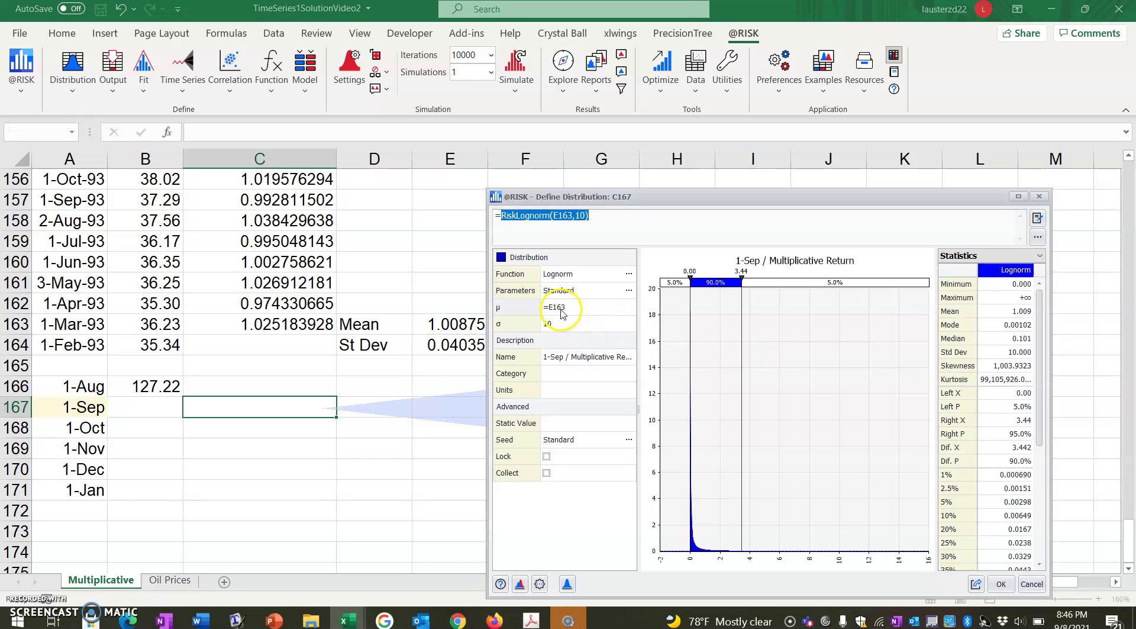
Set the lognormal distribution's σ parameter to reference the standard deviation in E164
{"action": "left_click", "coordinate": [615, 324]}
{"action": "left_click", "coordinate": [630, 324]}
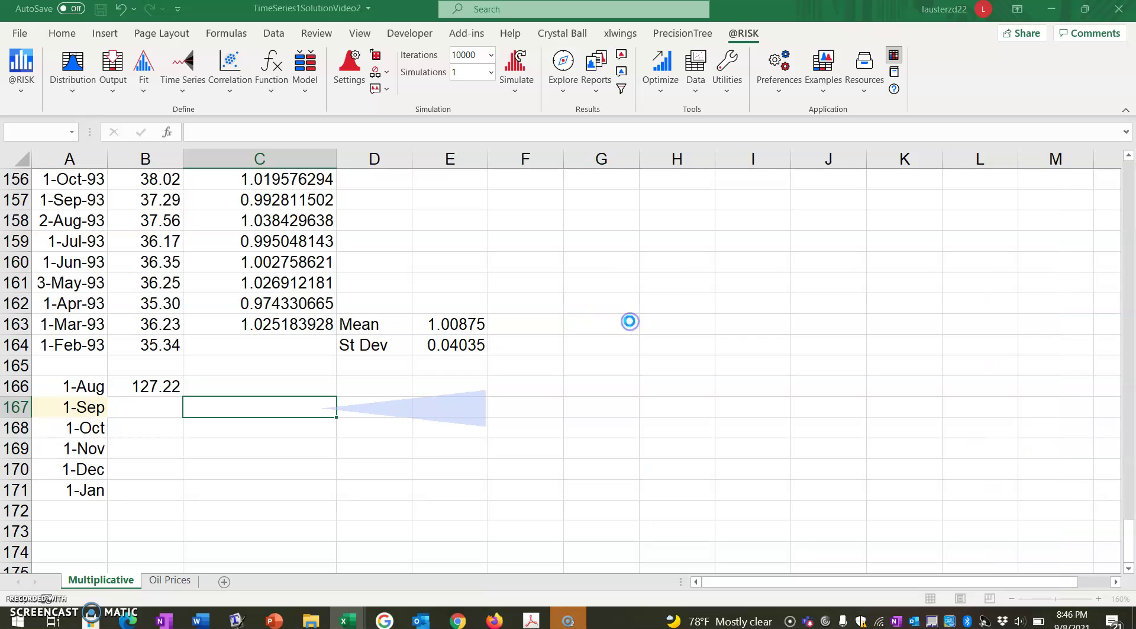
{"action": "left_click", "coordinate": [449, 345]}
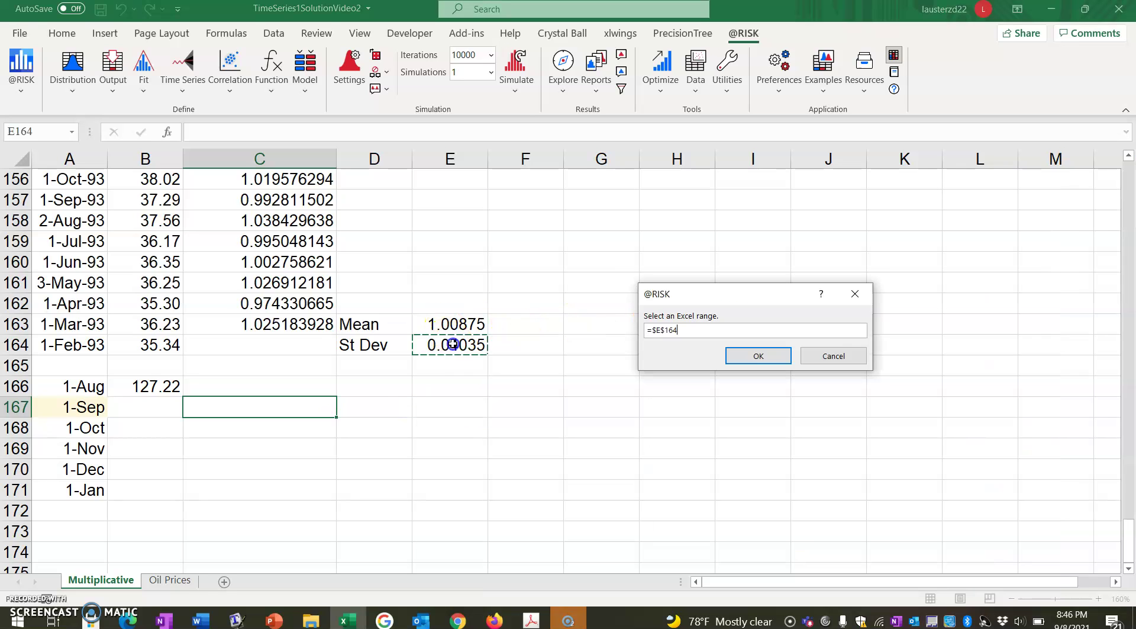
{"action": "left_click", "coordinate": [762, 357]}
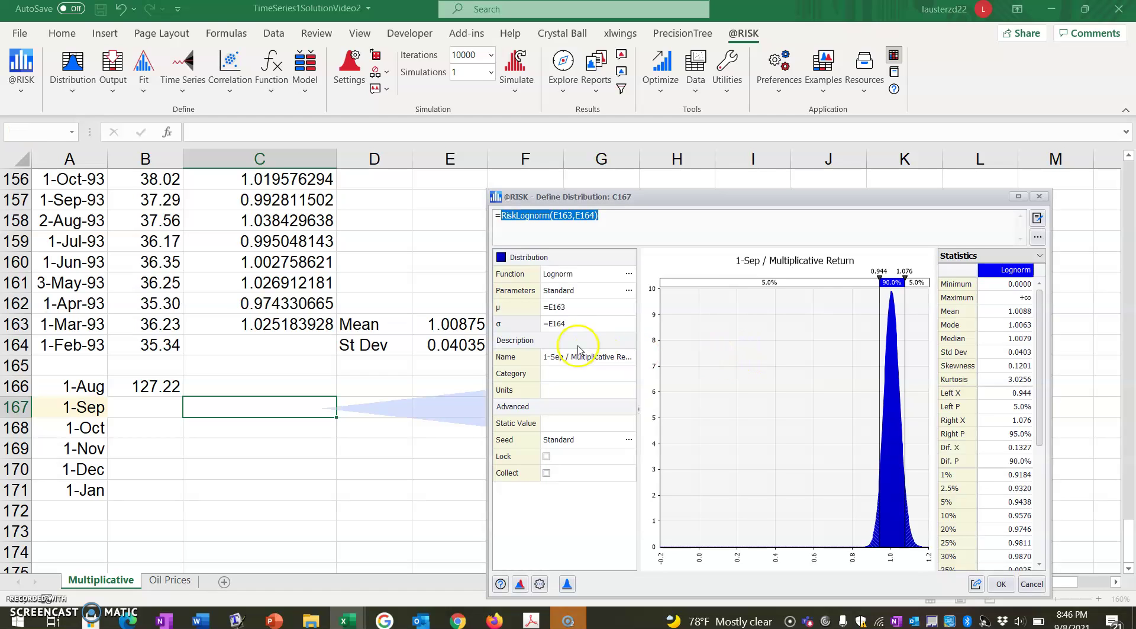
Lock the row references of μ and σ as E$163 and E$164, and insert the distribution in C167
{"action": "left_click", "coordinate": [564, 307]}
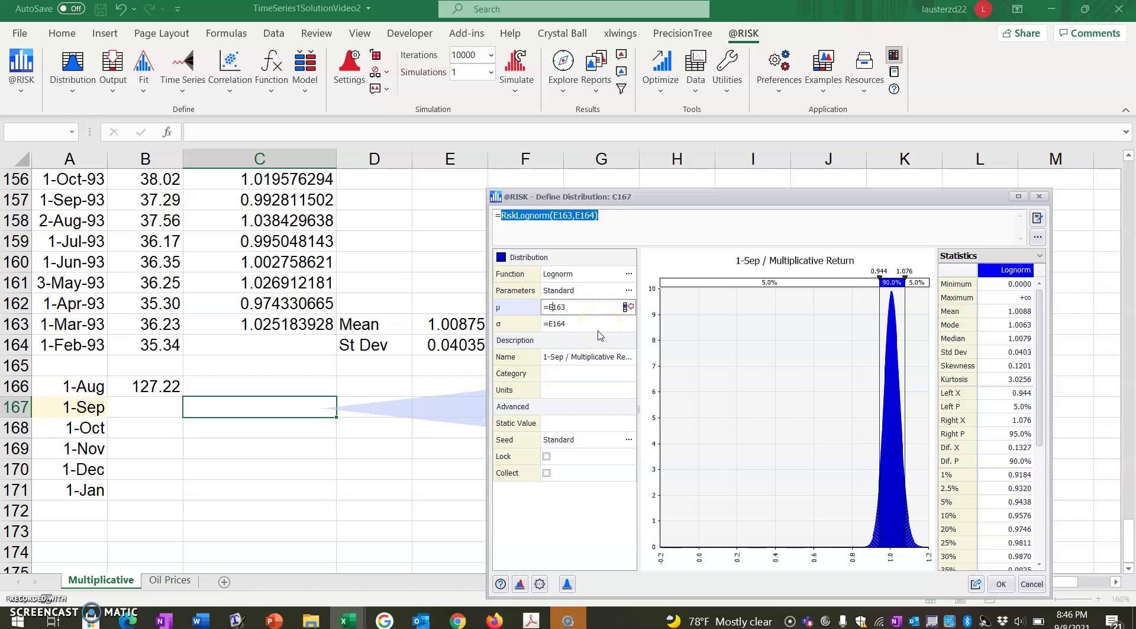
{"action": "left_click", "coordinate": [556, 325]}
{"action": "type", "text": "$"}
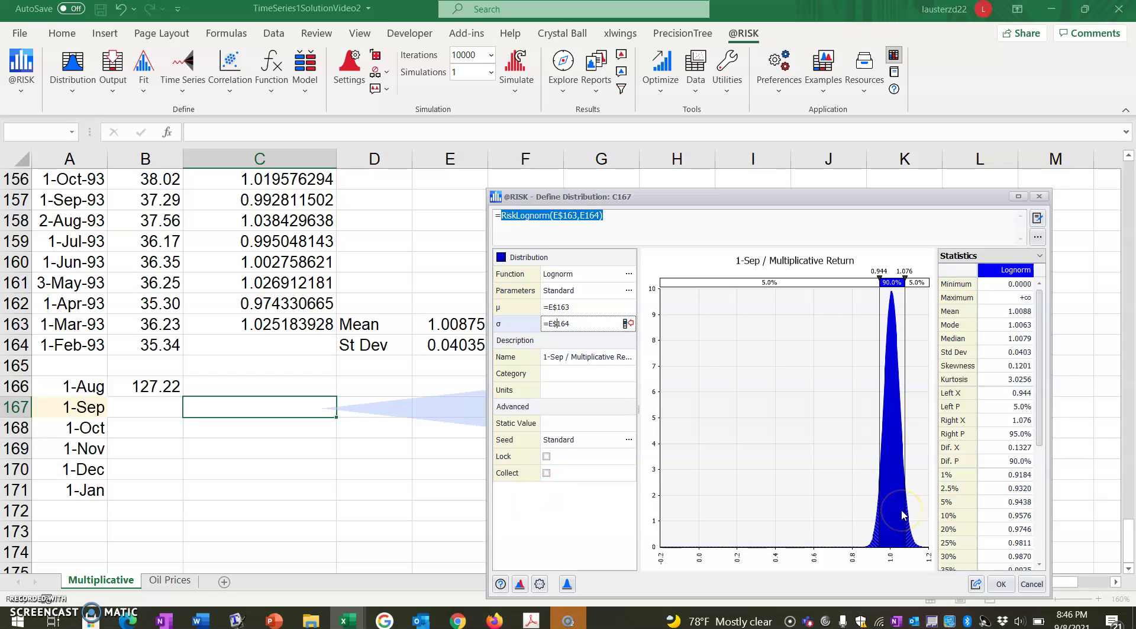
{"action": "left_click", "coordinate": [1000, 584]}
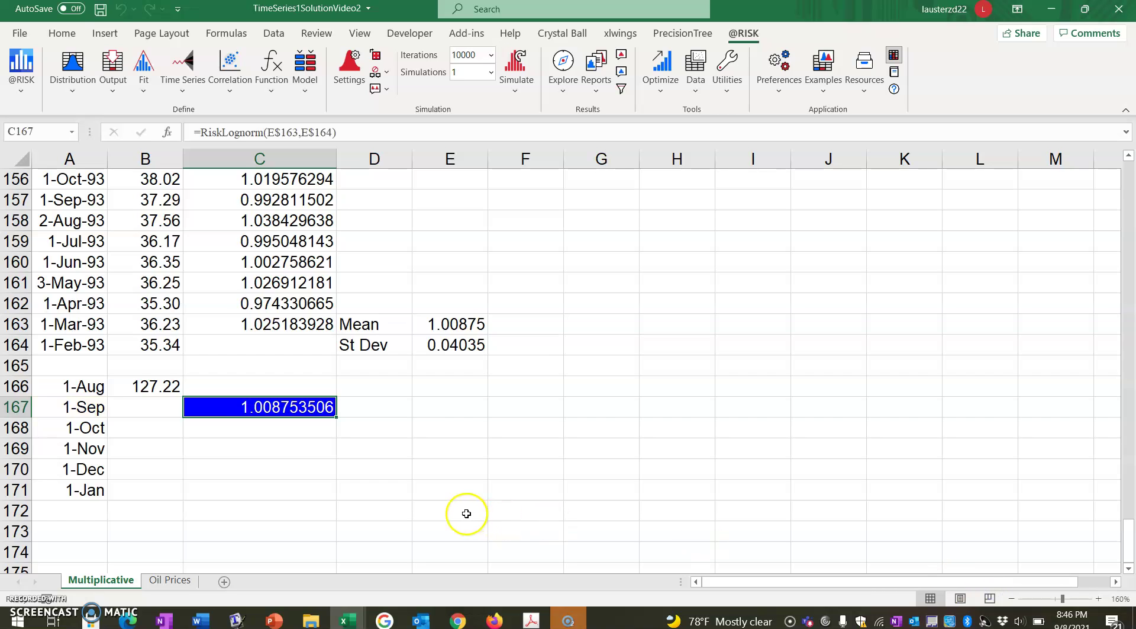
Review the RiskLognorm formula in C167 and copy it down through C171 for the remaining forecast months
{"action": "double_click", "coordinate": [295, 407]}
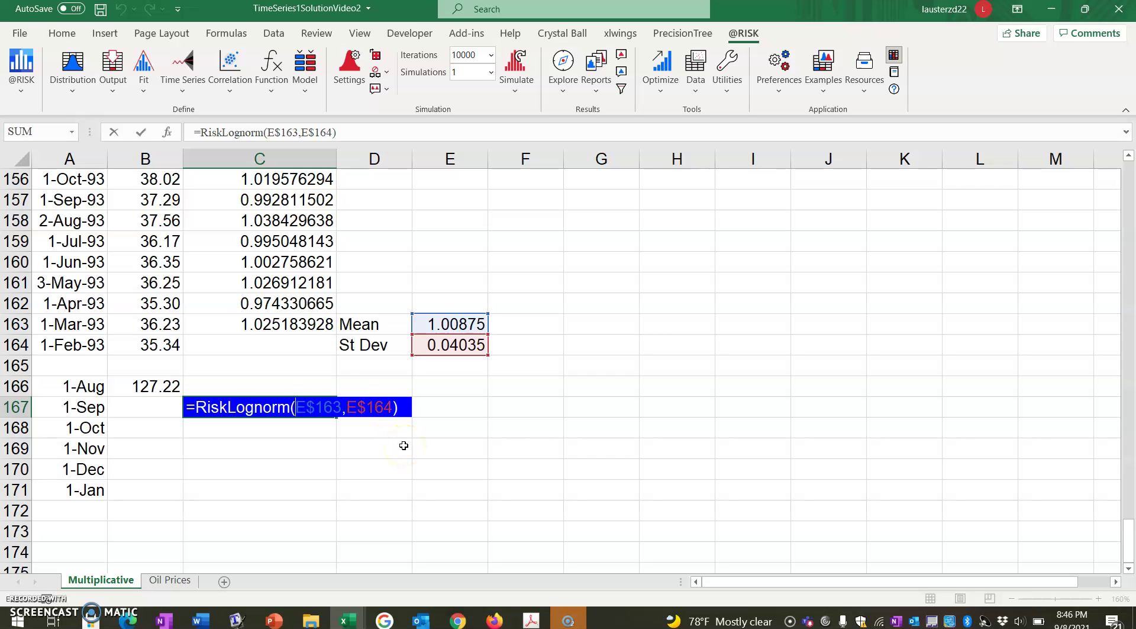
{"action": "key", "text": "Return"}
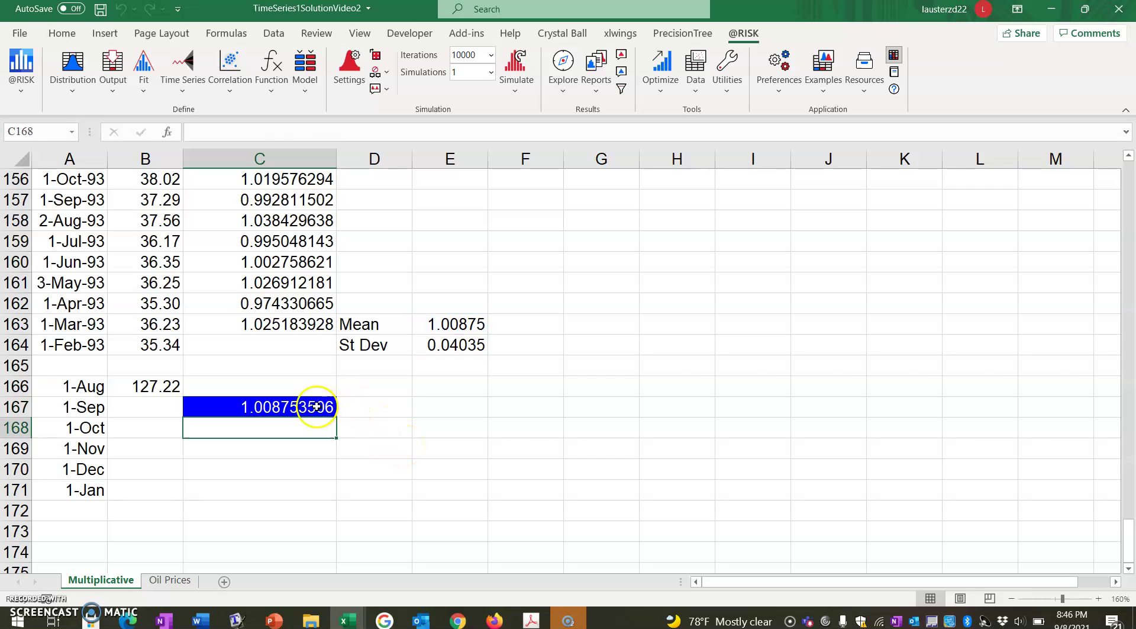
{"action": "left_click", "coordinate": [316, 406]}
{"action": "left_click_drag", "start_coordinate": [336, 416], "coordinate": [330, 492]}
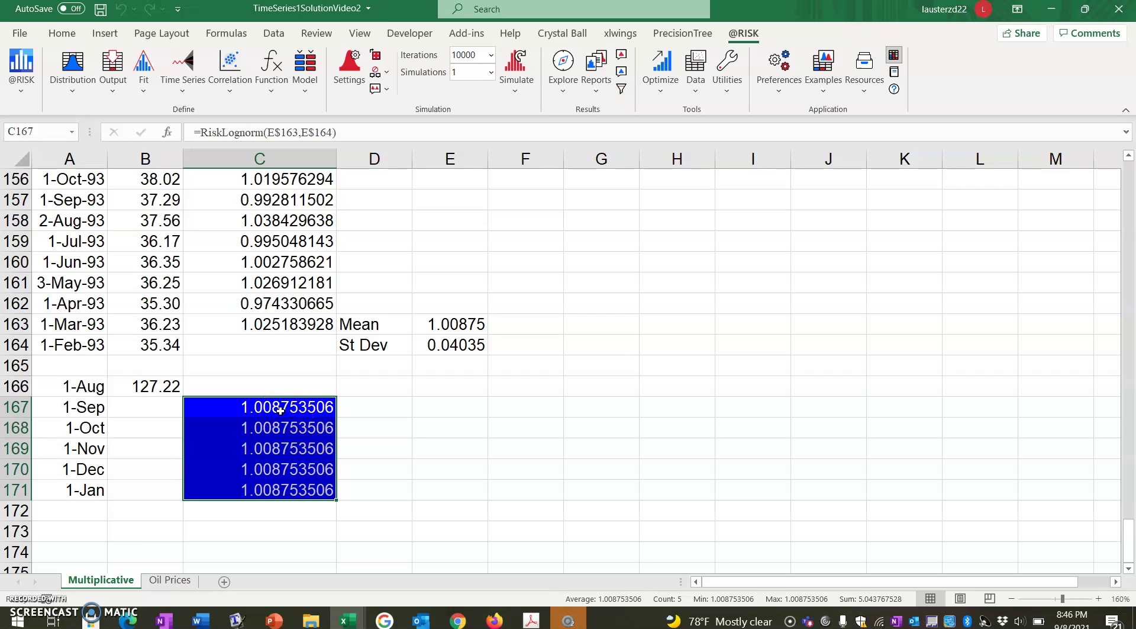
Calculate the 1-Sep price in B167 as the previous price times the simulated return, =B166*C167
{"action": "left_click", "coordinate": [154, 407]}
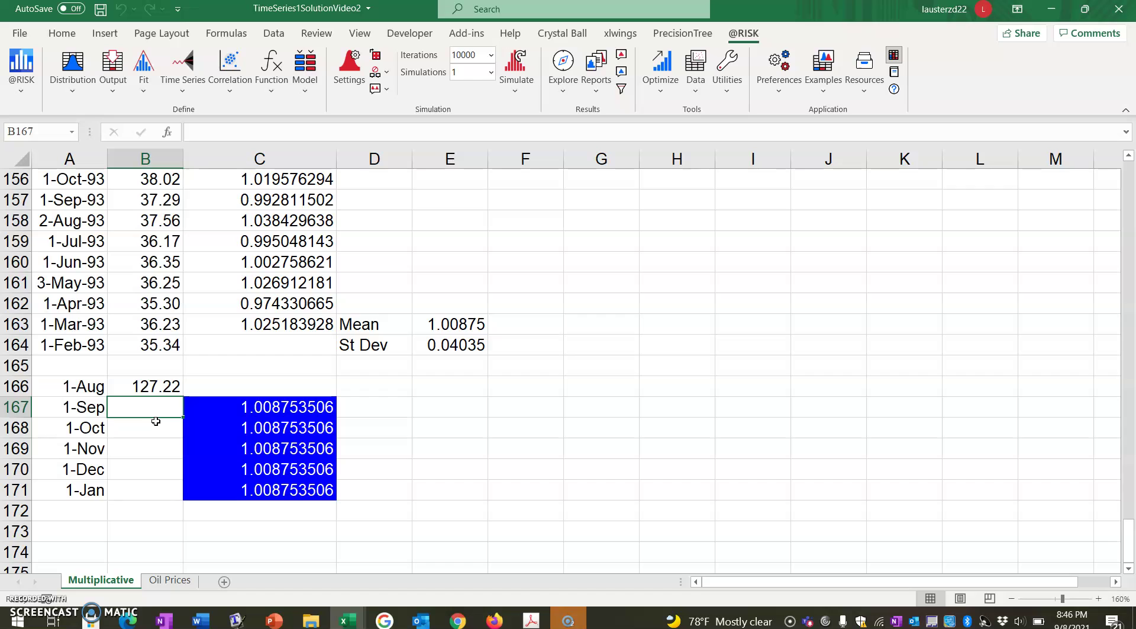
{"action": "left_click", "coordinate": [157, 384]}
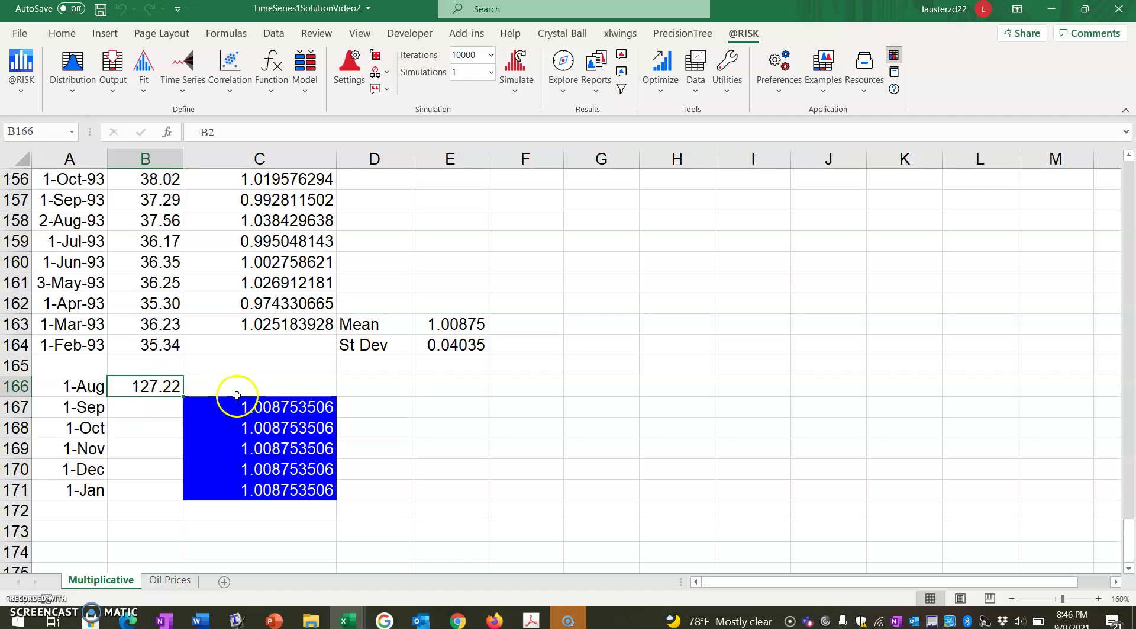
{"action": "left_click", "coordinate": [266, 409]}
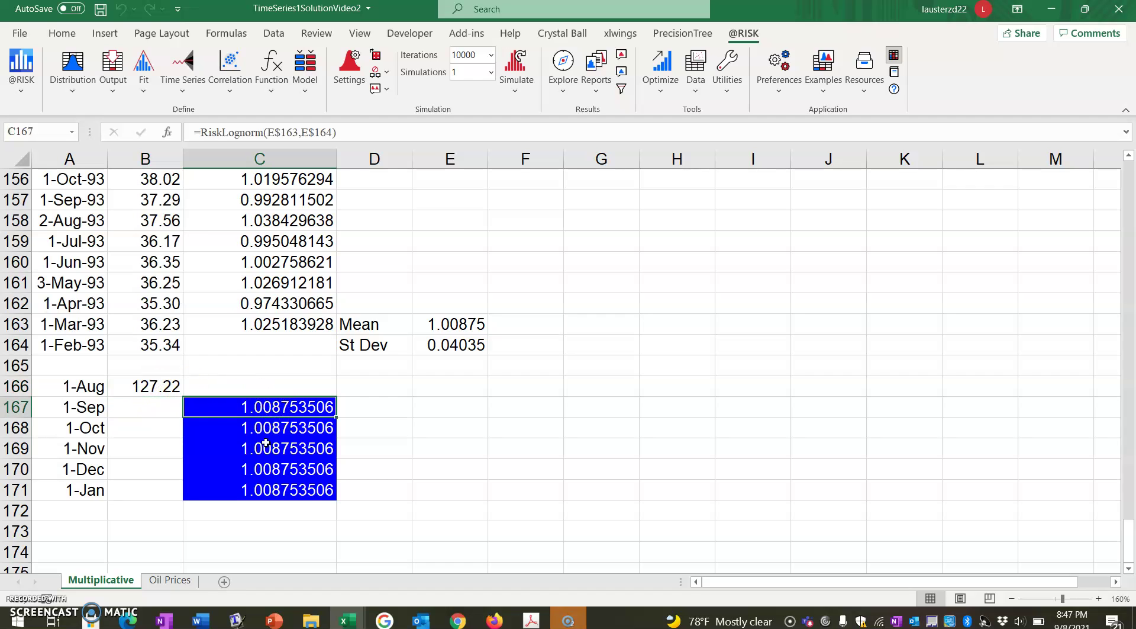
{"action": "left_click", "coordinate": [157, 405]}
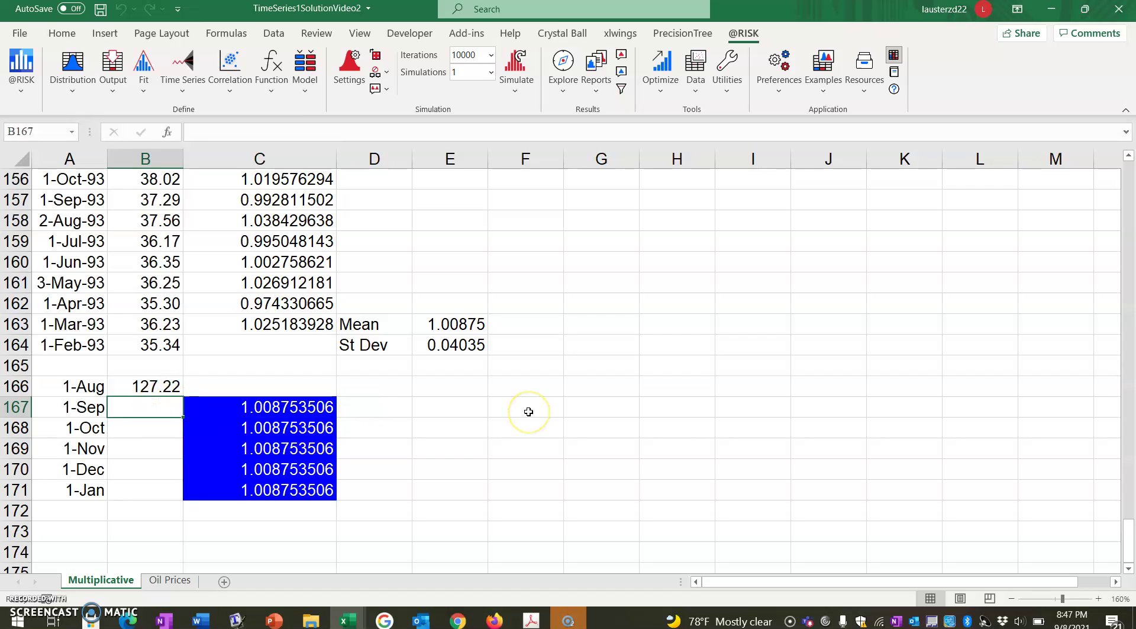
{"action": "type", "text": "="}
{"action": "key", "text": "Up"}
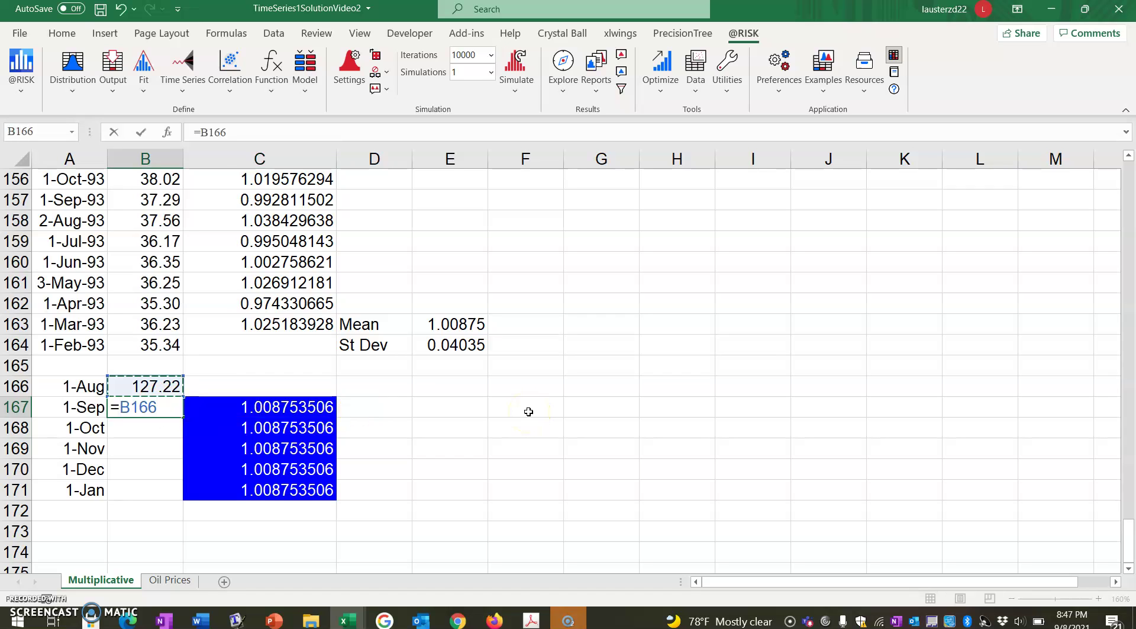
{"action": "type", "text": "*"}
{"action": "key", "text": "Right"}
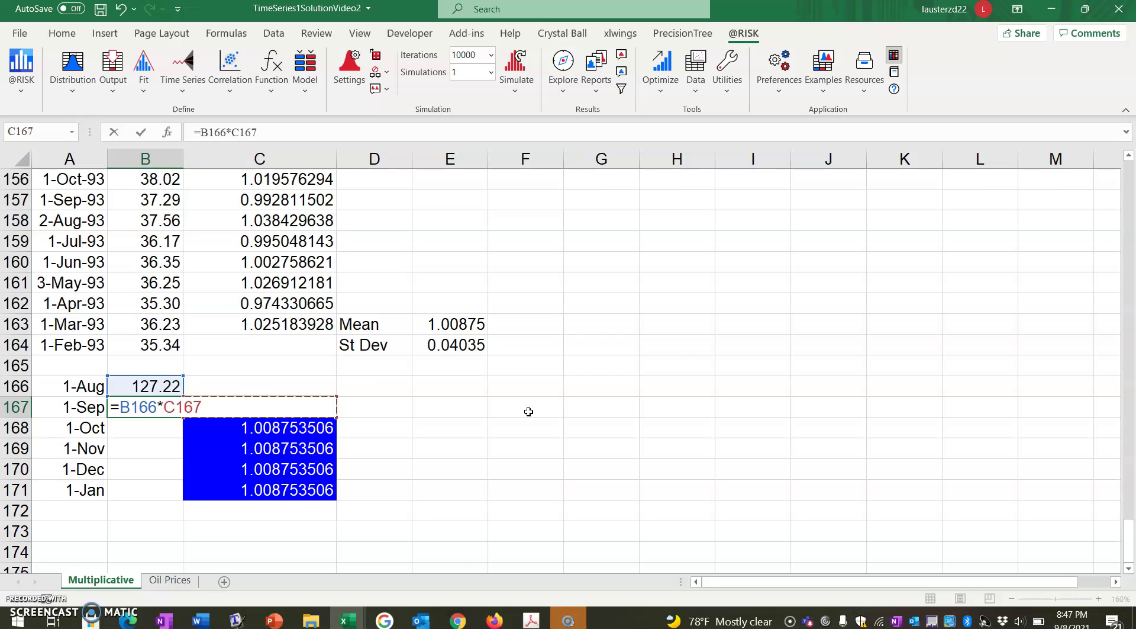
{"action": "key", "text": "Return"}
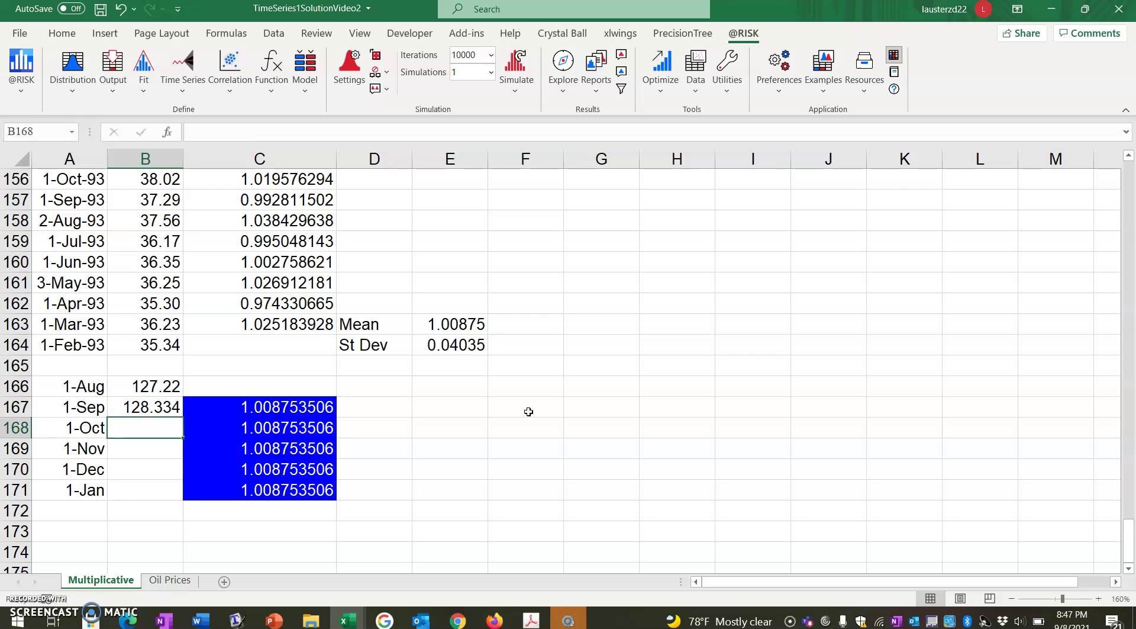
Calculate the 1-Oct price in B168 as =B167*C168 and copy the formula down through B171 for the remaining months
{"action": "type", "text": "="}
{"action": "key", "text": "Up"}
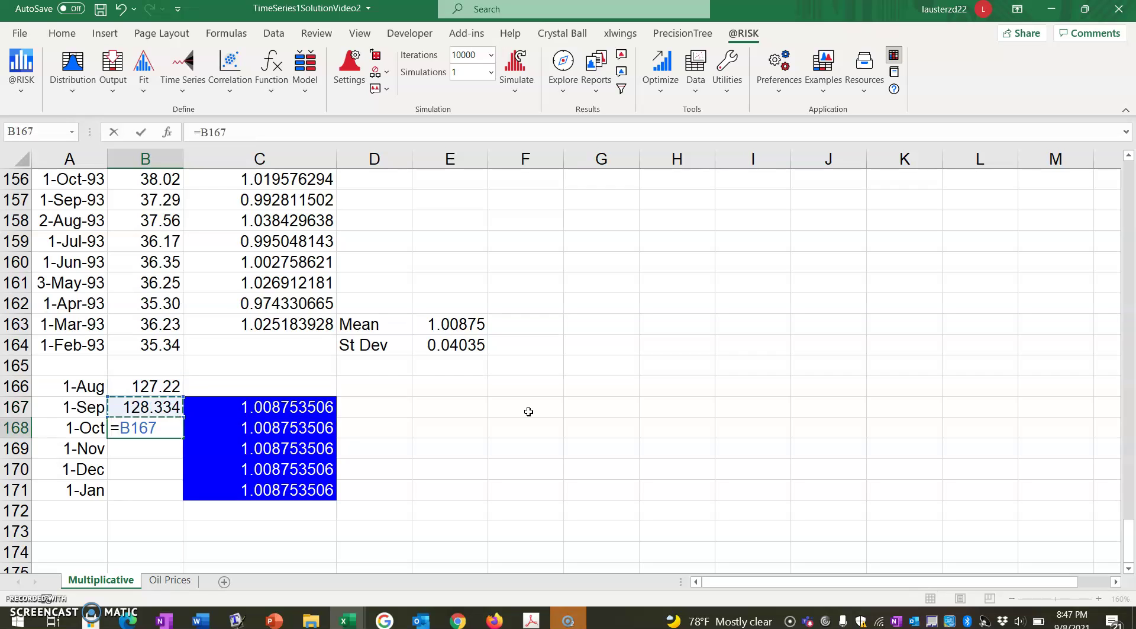
{"action": "key", "text": "Right"}
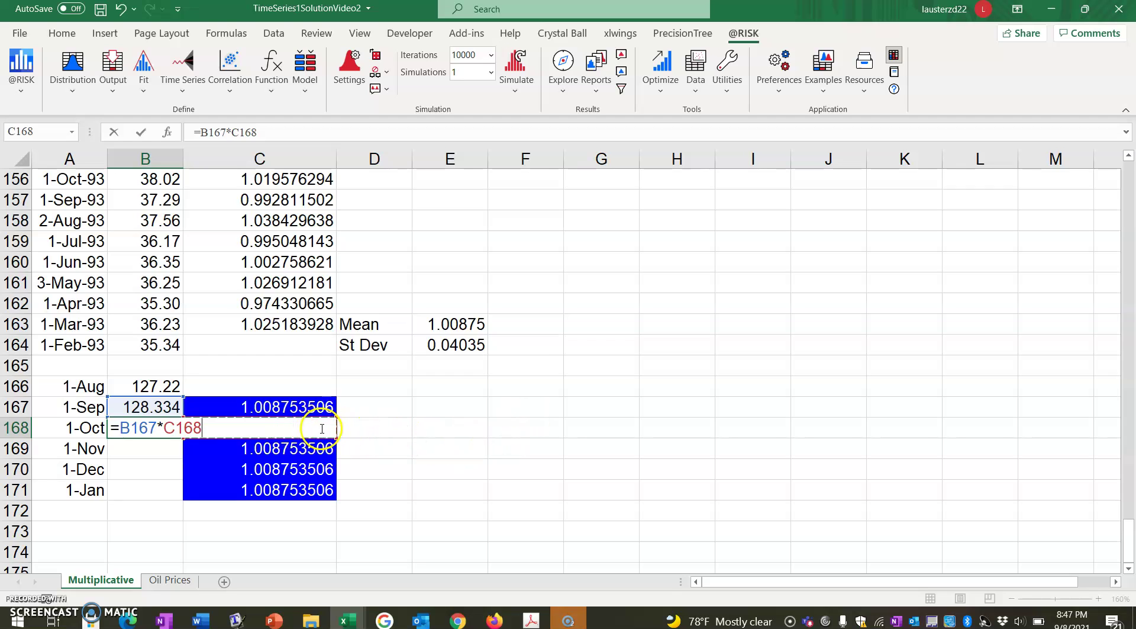
{"action": "key", "text": "Return"}
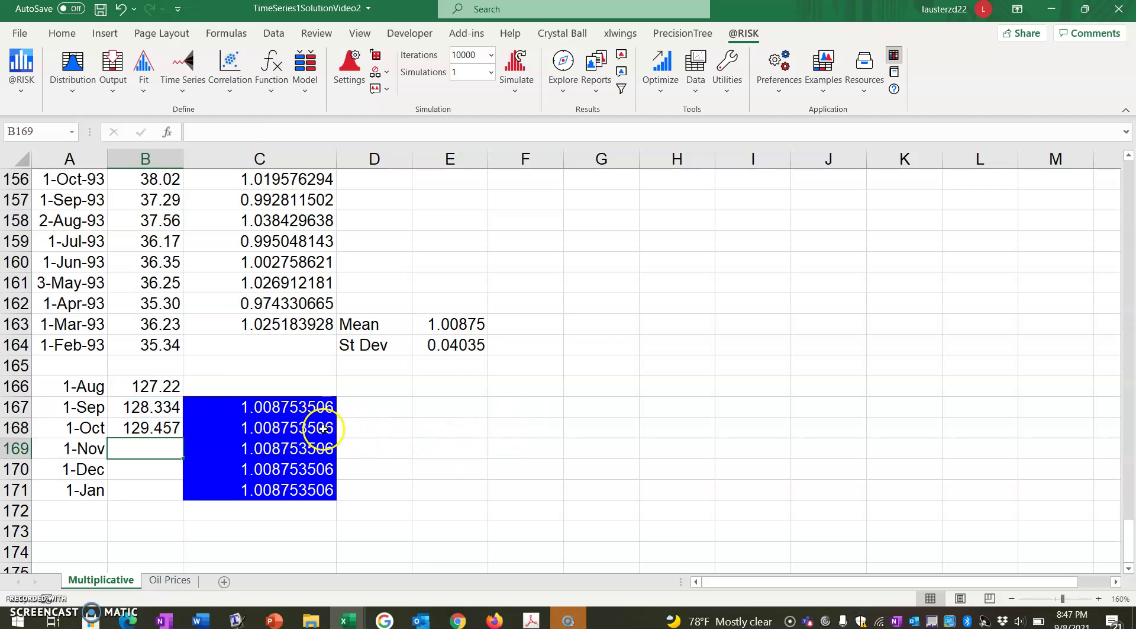
{"action": "left_click", "coordinate": [155, 423]}
{"action": "left_click_drag", "start_coordinate": [183, 438], "coordinate": [173, 491]}
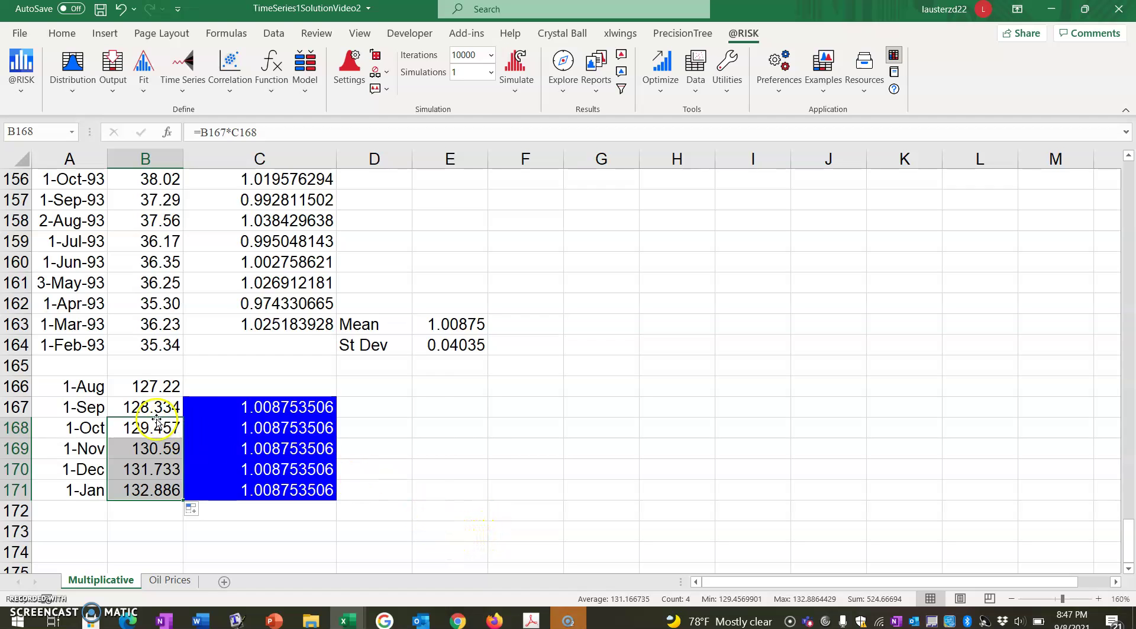
{"action": "left_click_drag", "start_coordinate": [148, 408], "coordinate": [146, 490]}
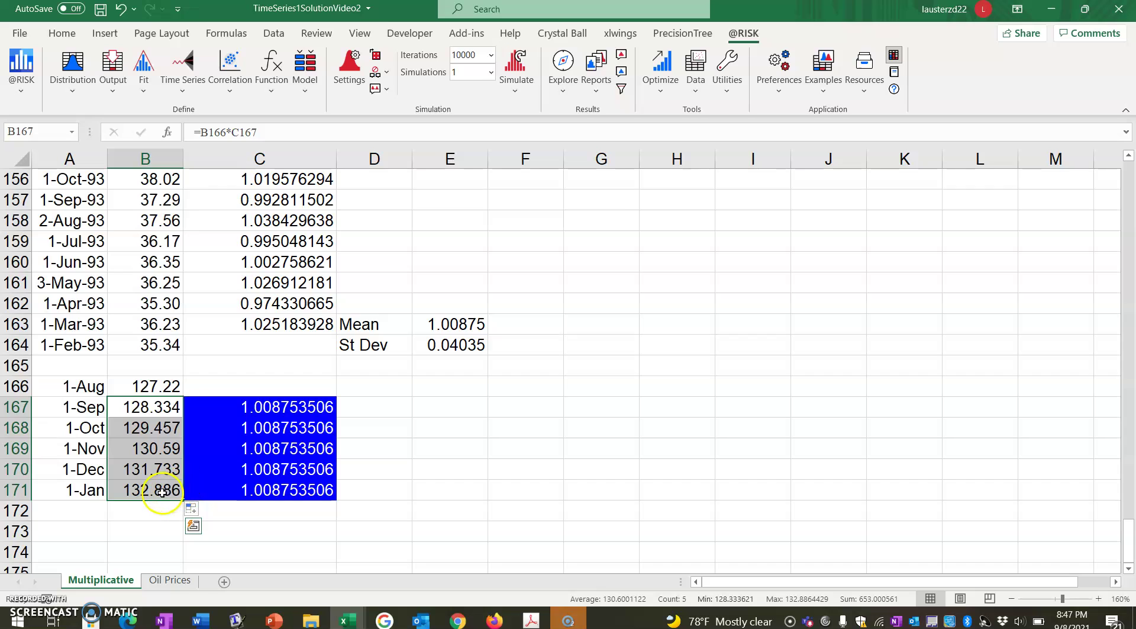
Define the 1-Jan price in B171 as a simulation output named "January 1 SPY Price"
{"action": "left_click", "coordinate": [159, 490]}
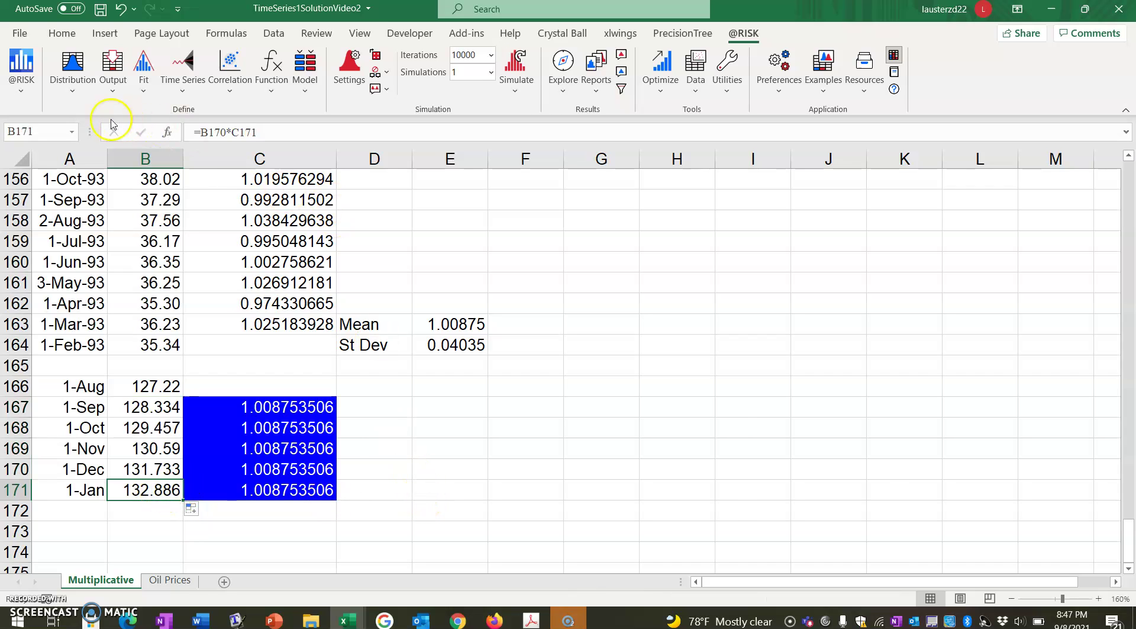
{"action": "left_click", "coordinate": [114, 94]}
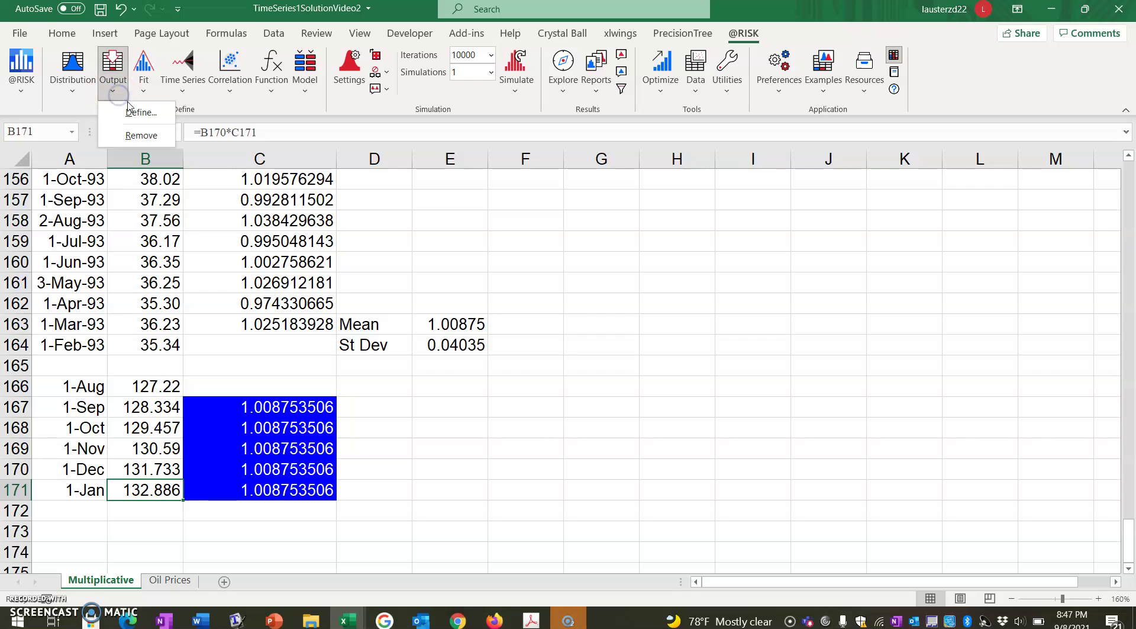
{"action": "left_click", "coordinate": [136, 110]}
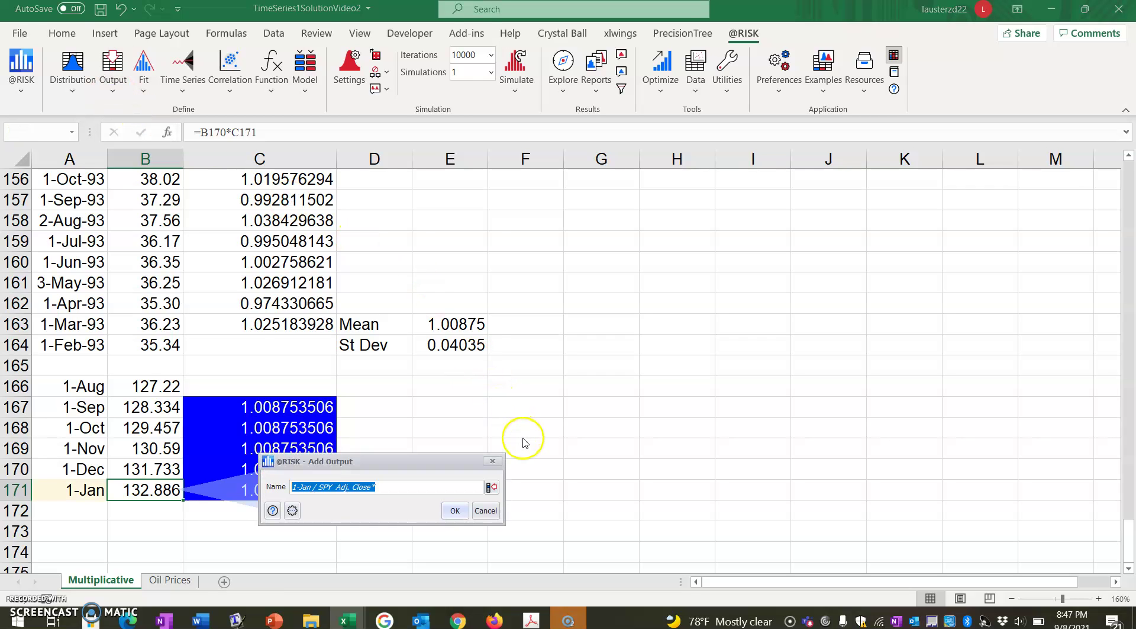
{"action": "type", "text": "January 1 SPY Price"}
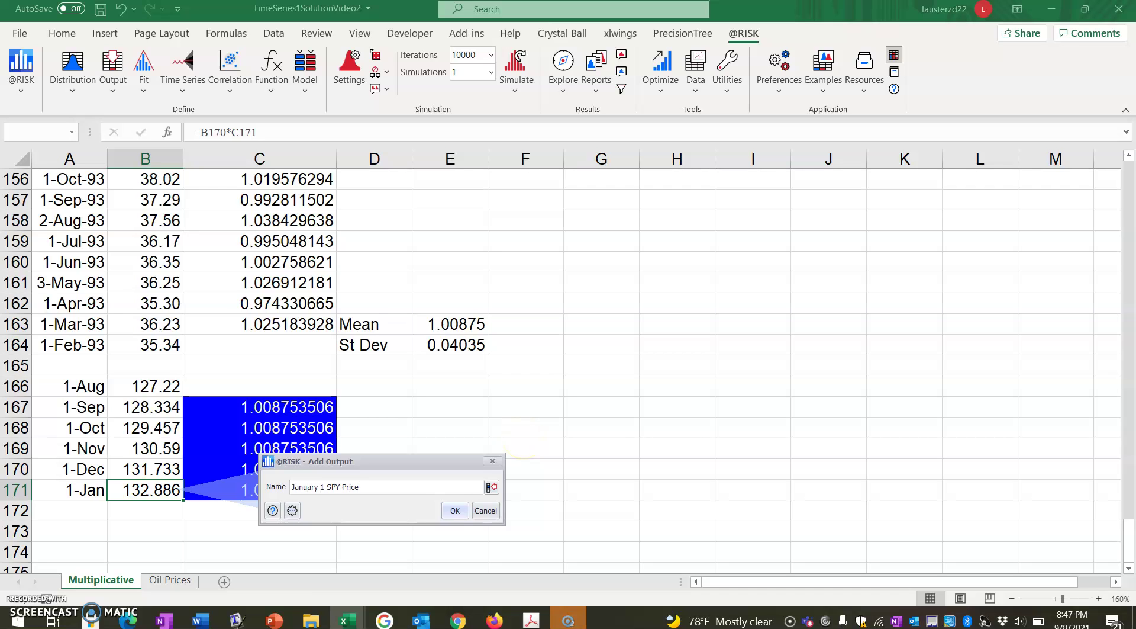
{"action": "left_click", "coordinate": [454, 511]}
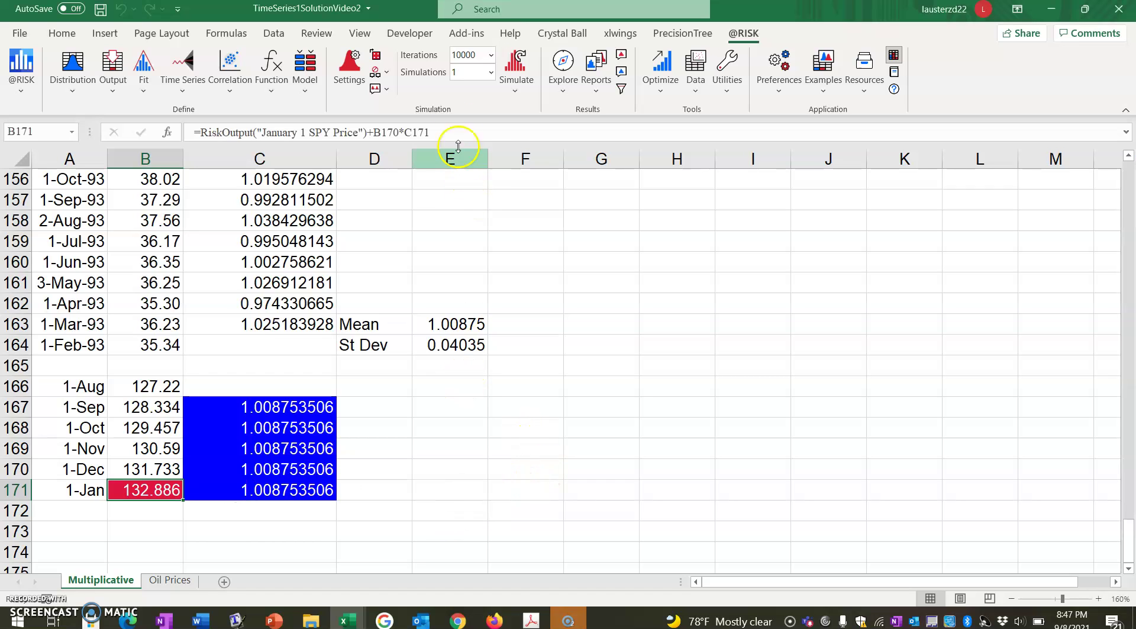
Run one simulation with 1000 iterations, then review and close the January 1 SPY Price output distribution
{"action": "double_click", "coordinate": [469, 55]}
{"action": "type", "text": "100"}
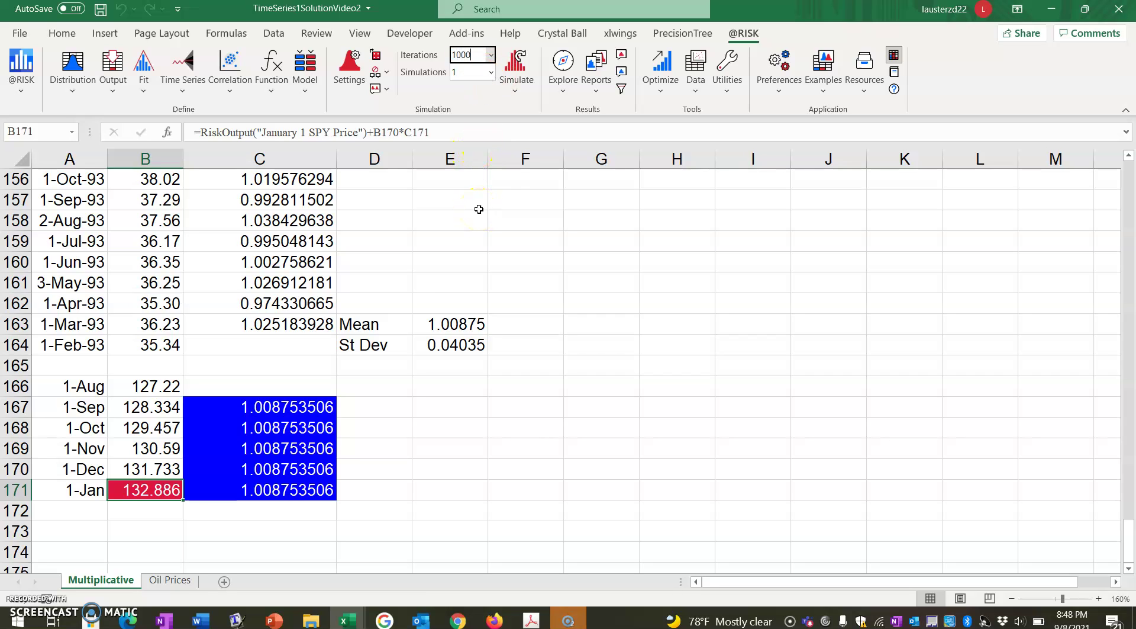
{"action": "left_click", "coordinate": [517, 68]}
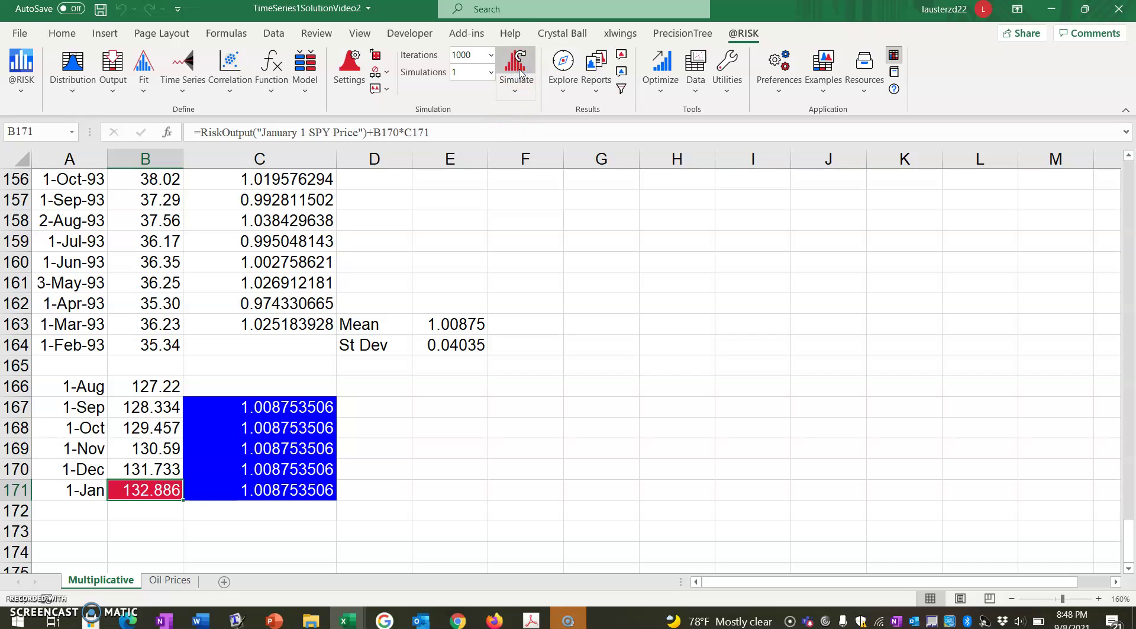
{"action": "left_click", "coordinate": [516, 101]}
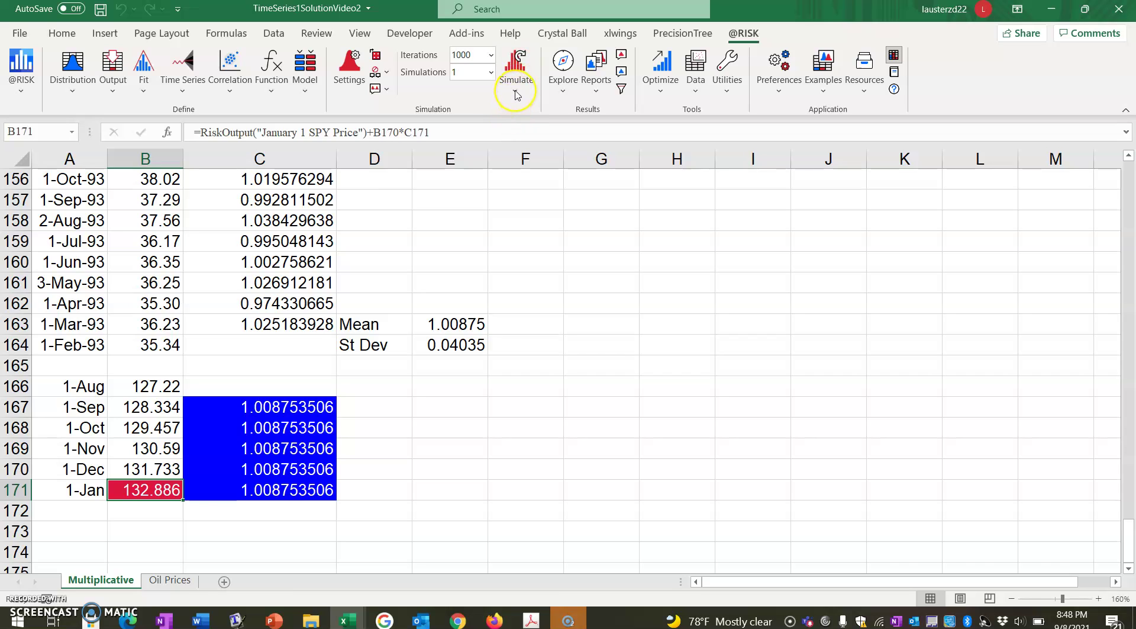
{"action": "left_click", "coordinate": [517, 95]}
{"action": "left_click", "coordinate": [517, 110]}
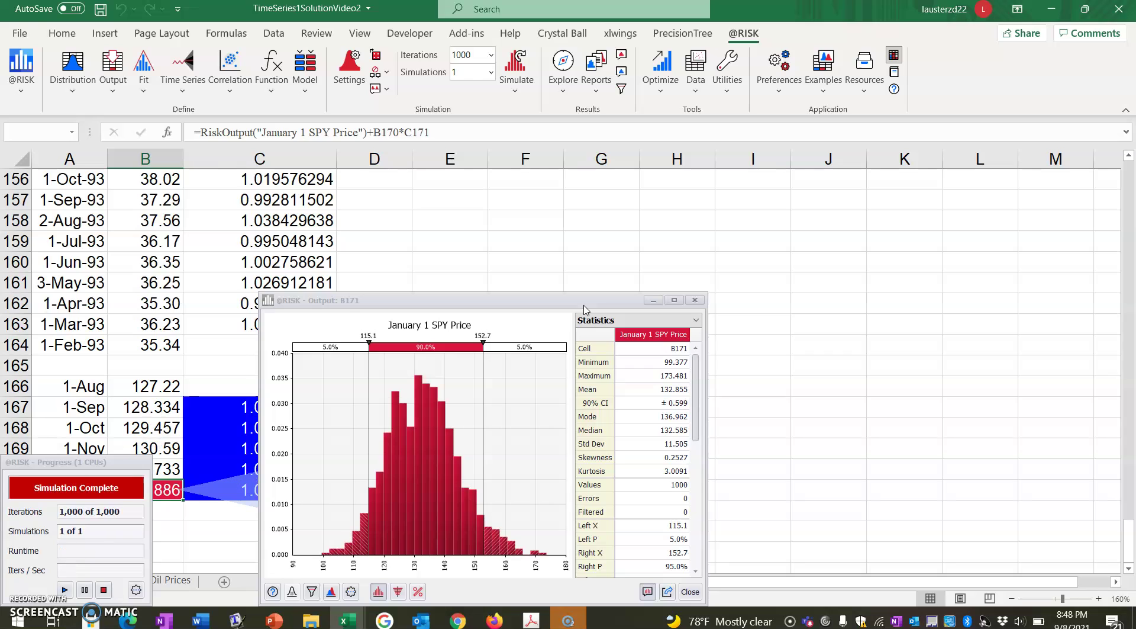
{"action": "left_click_drag", "start_coordinate": [512, 306], "coordinate": [522, 185]}
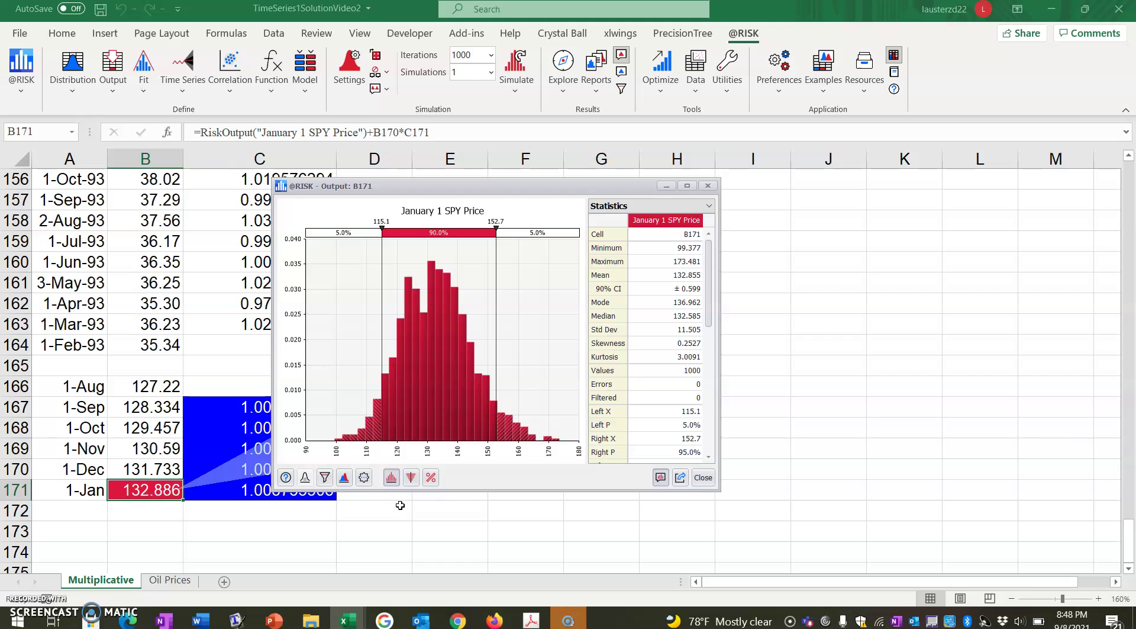
{"action": "left_click", "coordinate": [703, 477]}
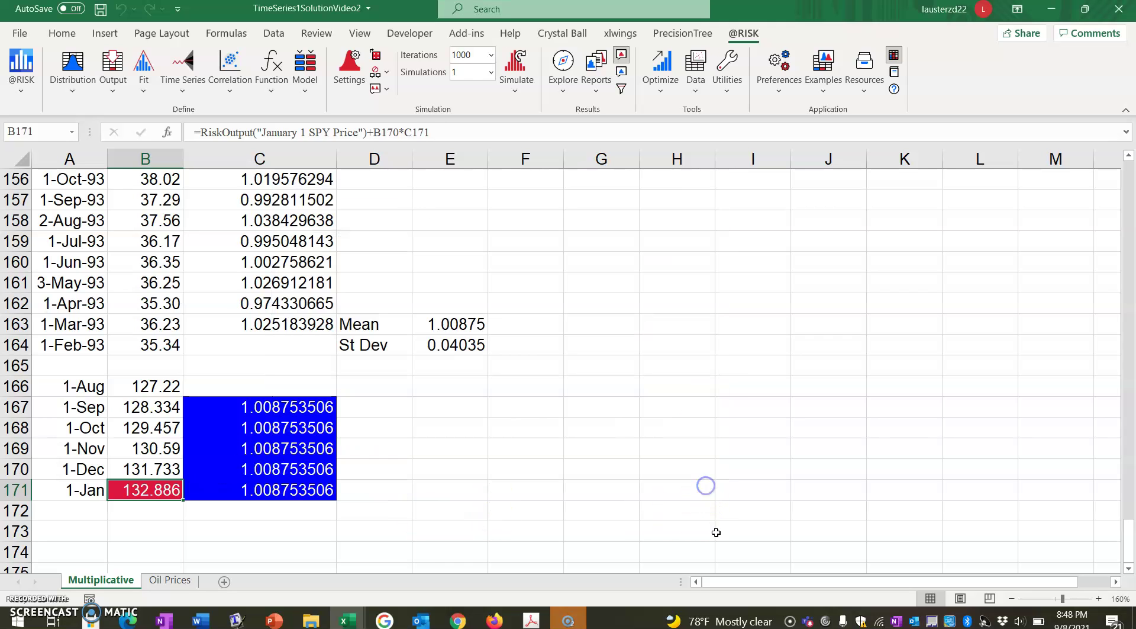